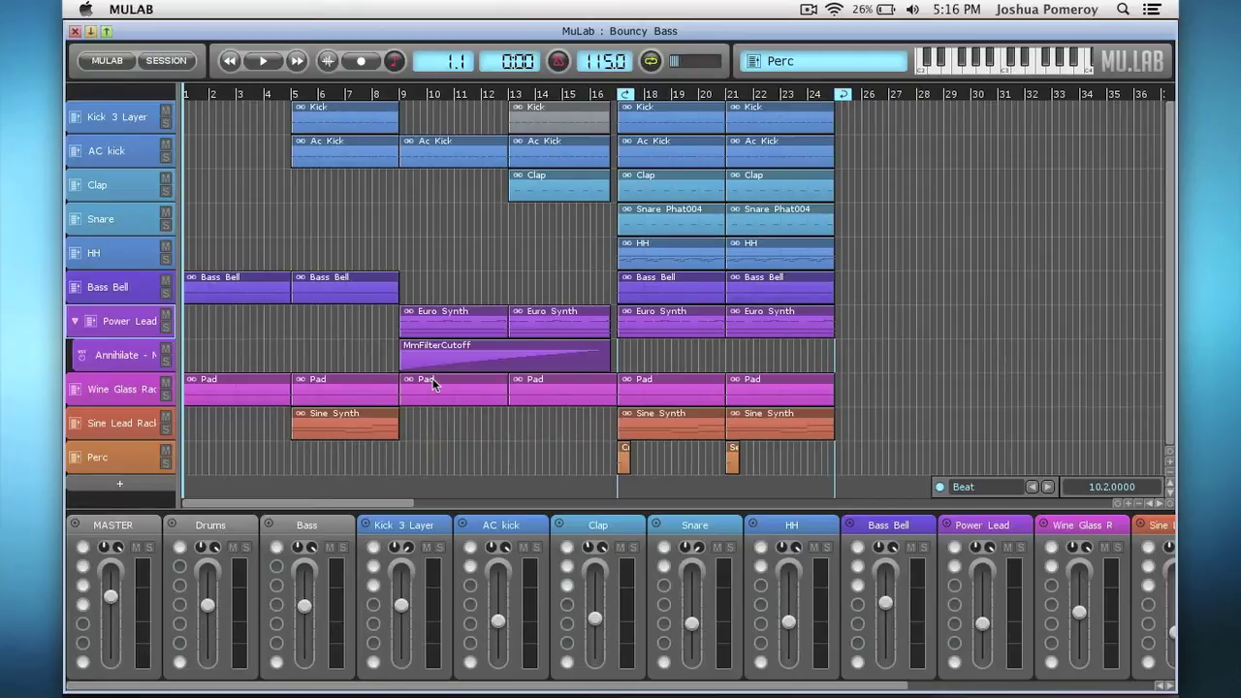
Play the full arrangement from bar 1 through bar 21 with the system volume raised.
key(space)
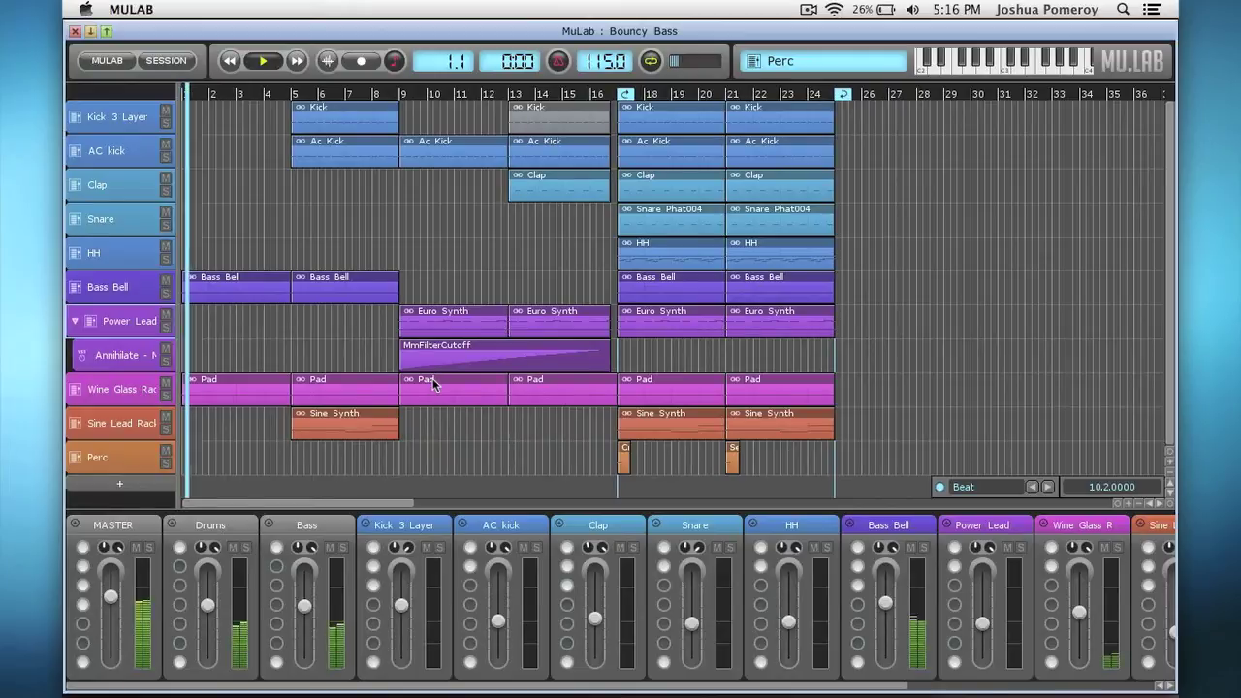
key(XF86AudioRaiseVolume)
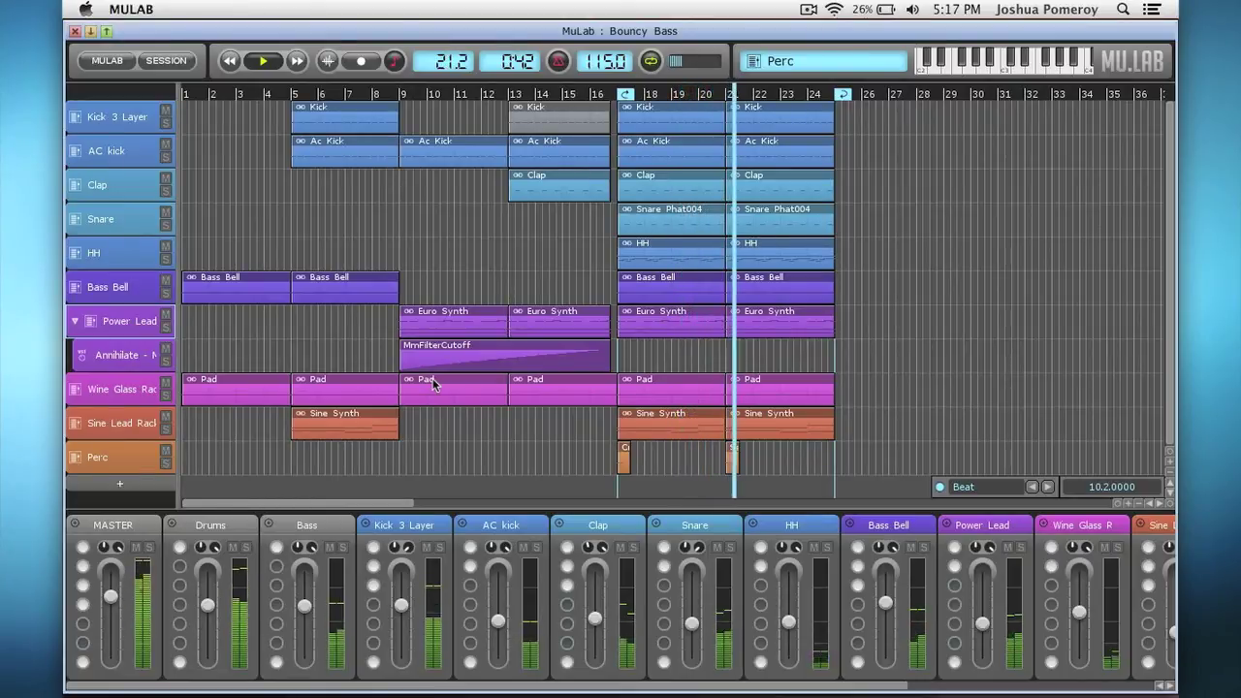
key(space)
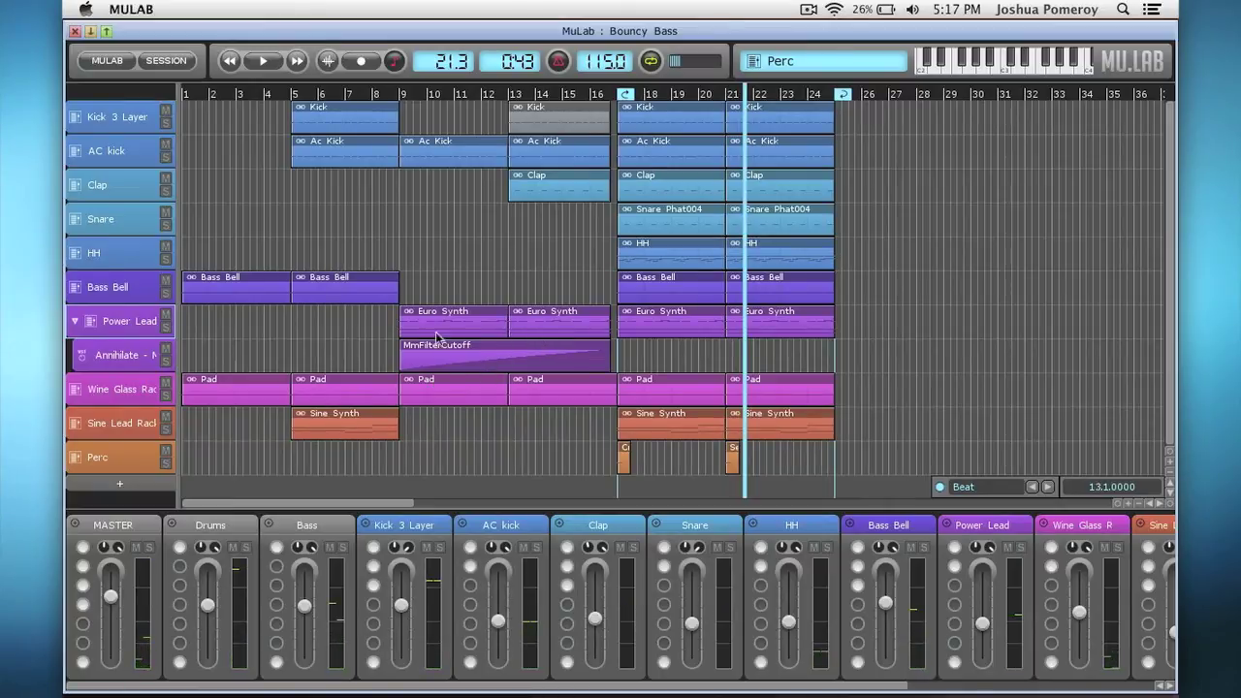
Solo the Power Lead track and play it from bar 9.
click(166, 326)
click(402, 101)
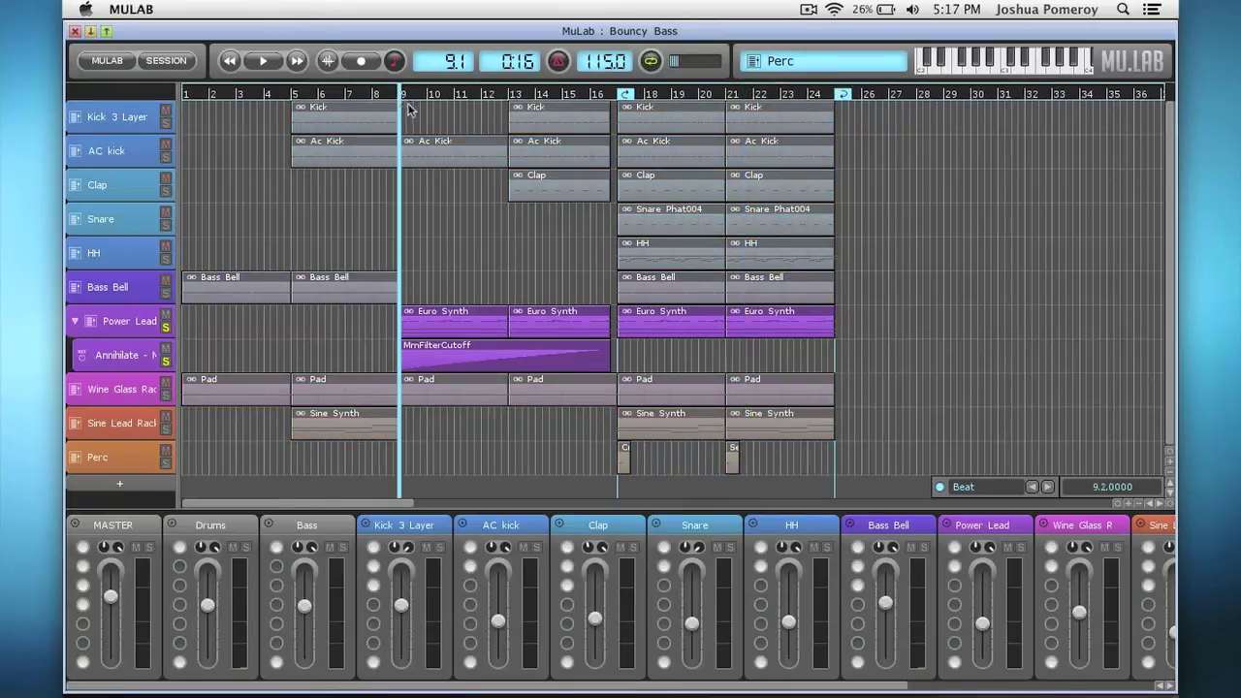
click(400, 94)
key(space)
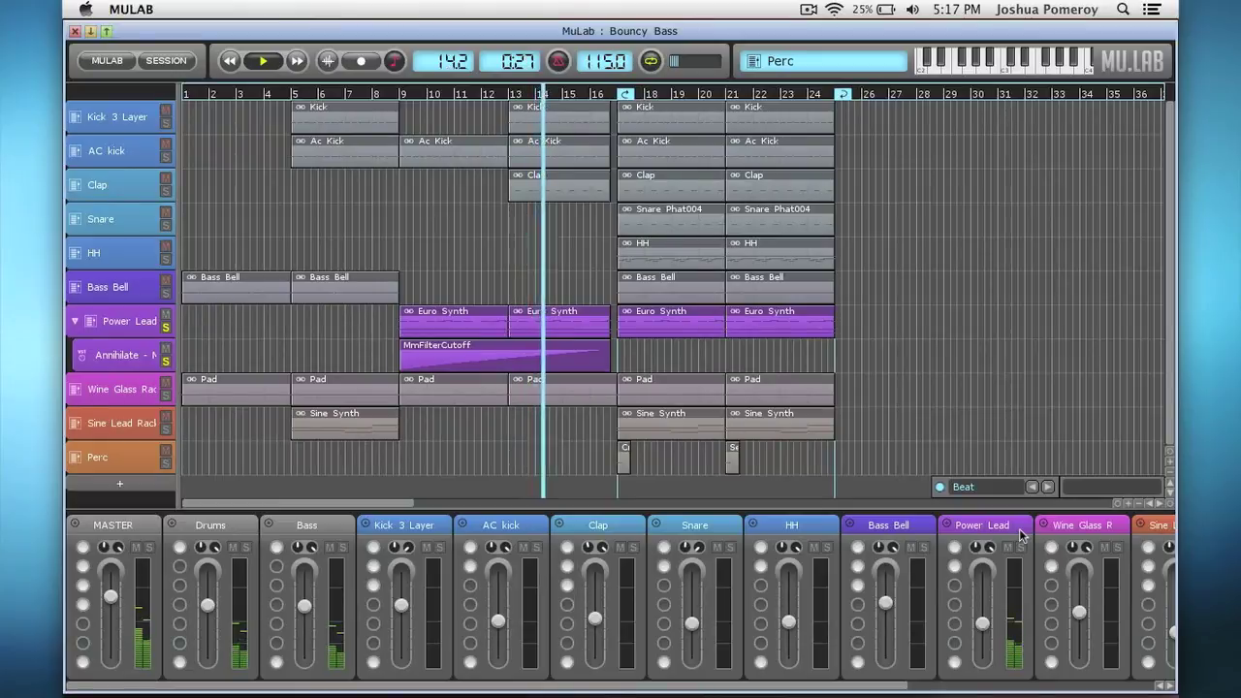
Open the Power Lead instrument from its mixer rack, stop playback near bar 9 and turn off the solo.
click(1008, 535)
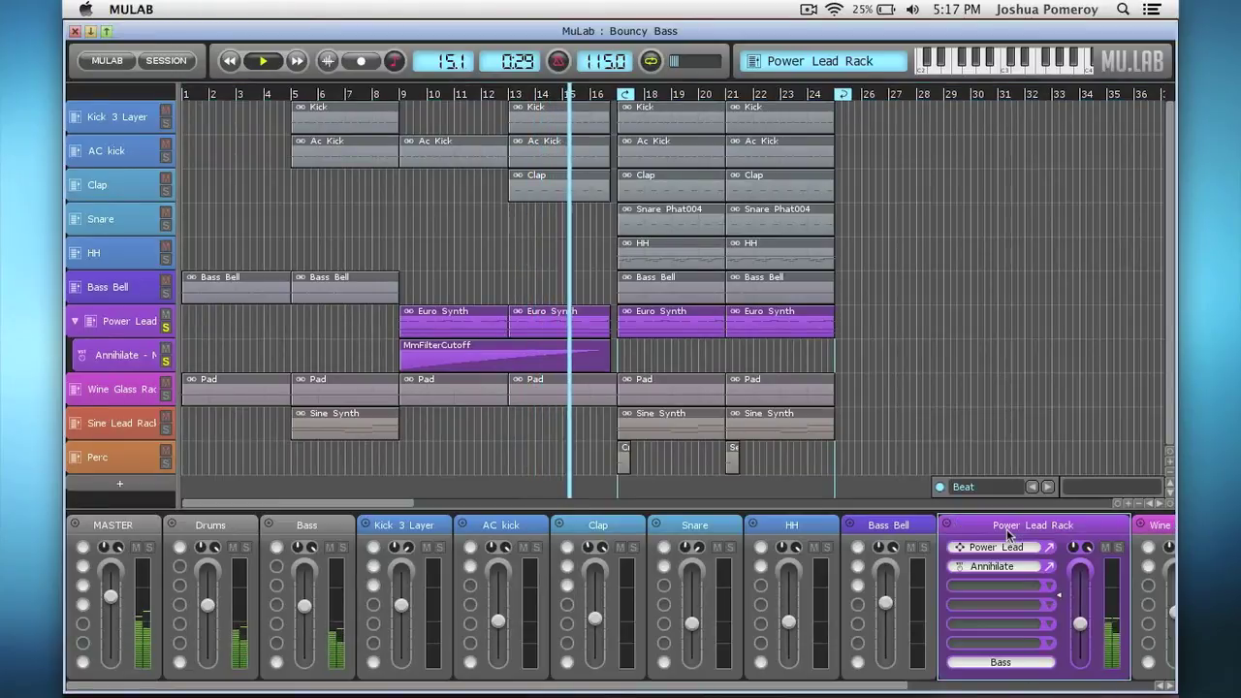
click(995, 547)
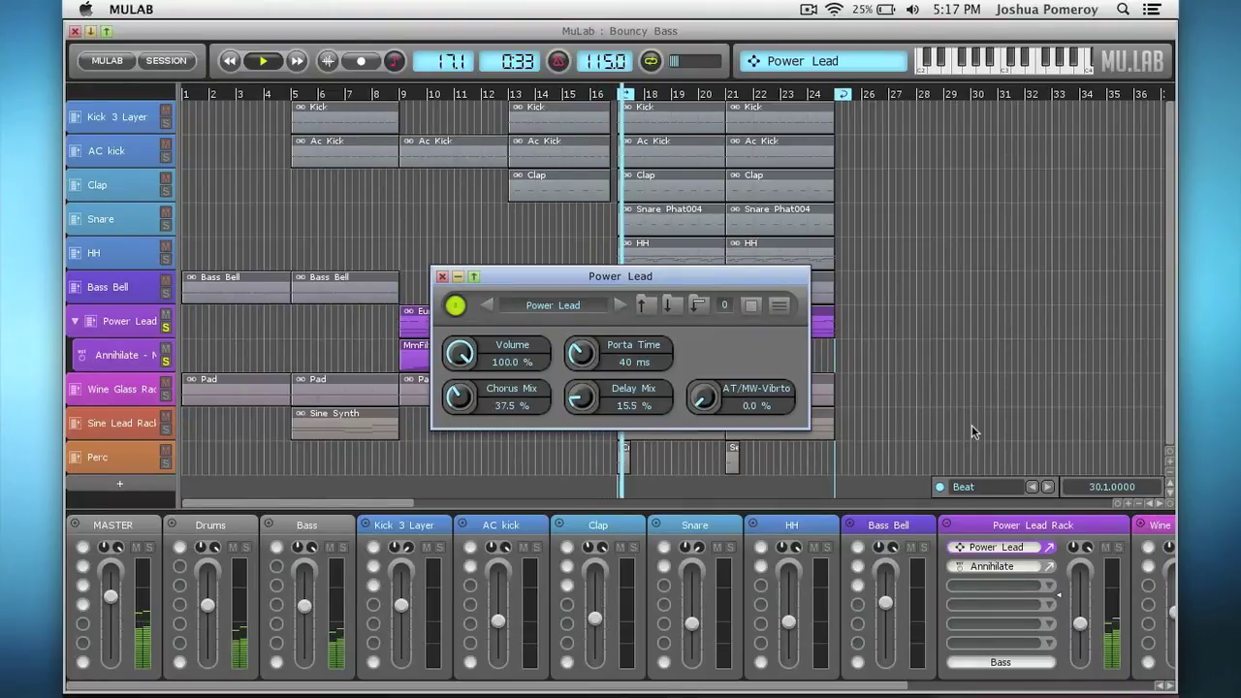
key(space)
click(400, 94)
key(space)
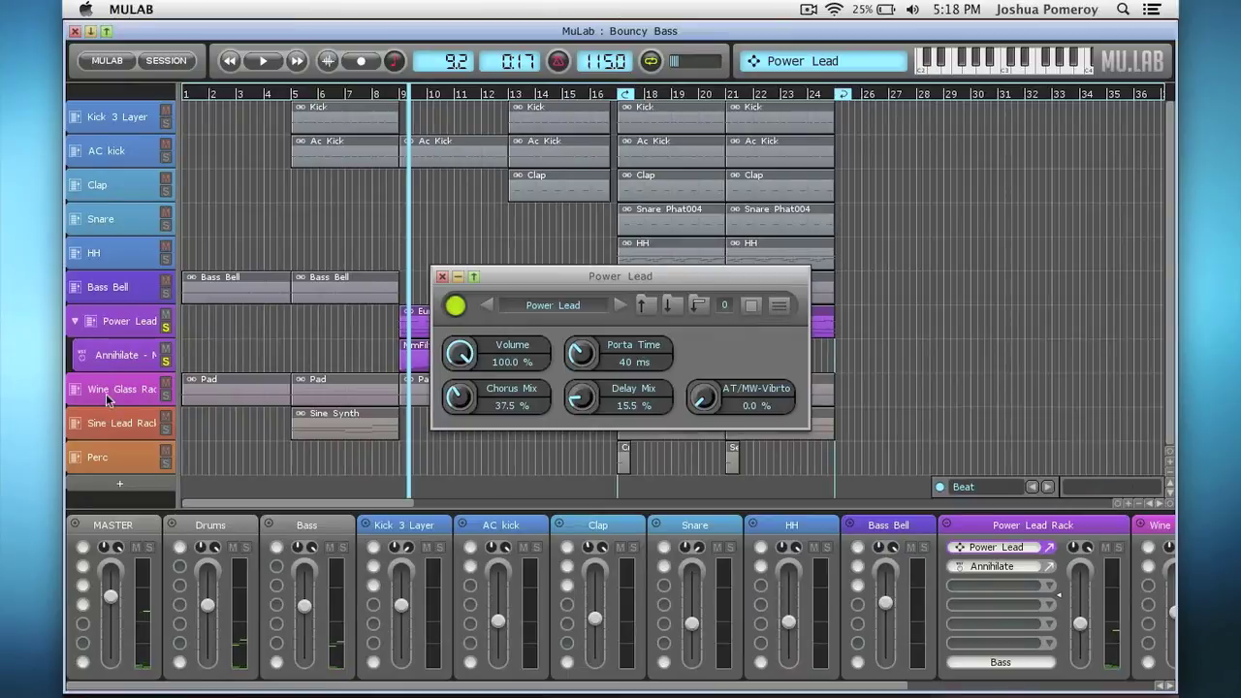
click(166, 361)
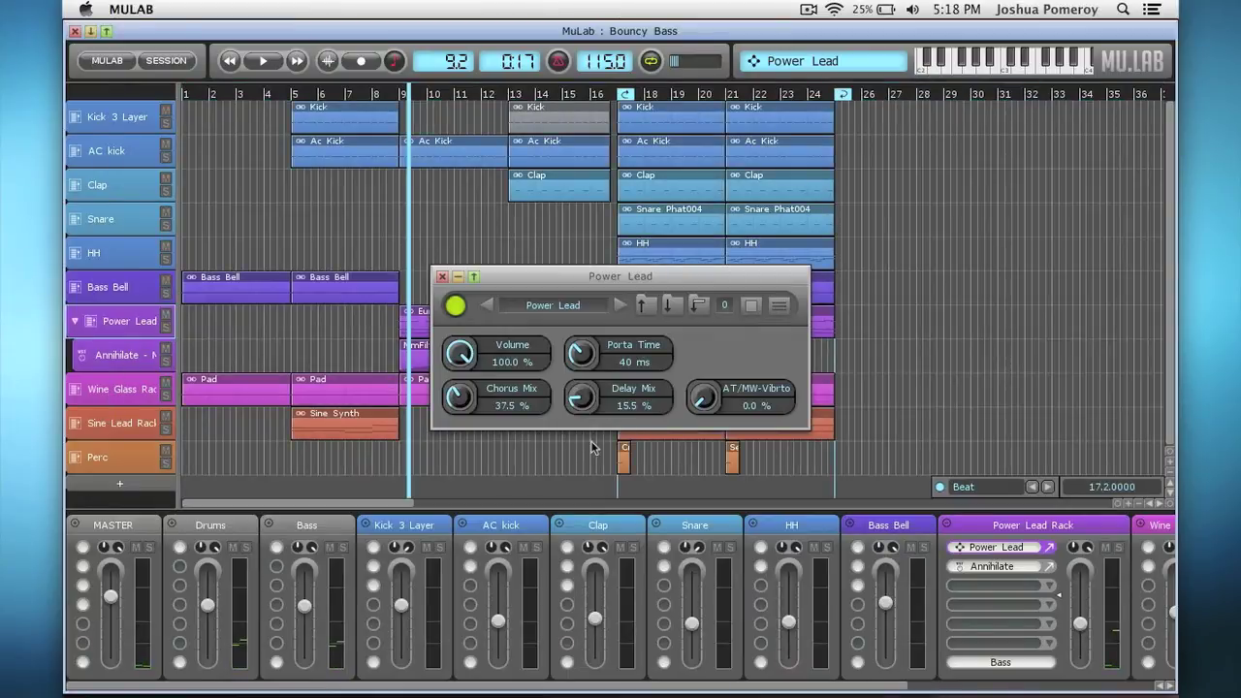
Display the Annihilate effect clear of the Power Lead window and open the instrument's internal module layout.
click(1048, 567)
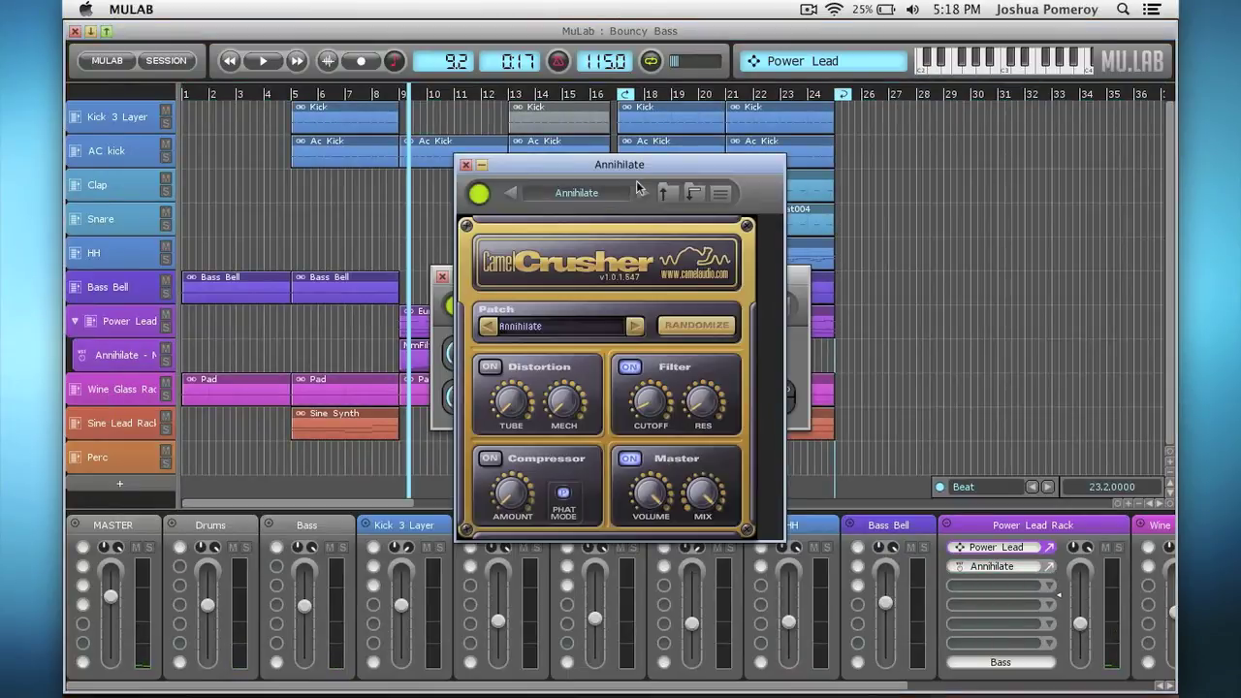
drag(591, 163, 970, 117)
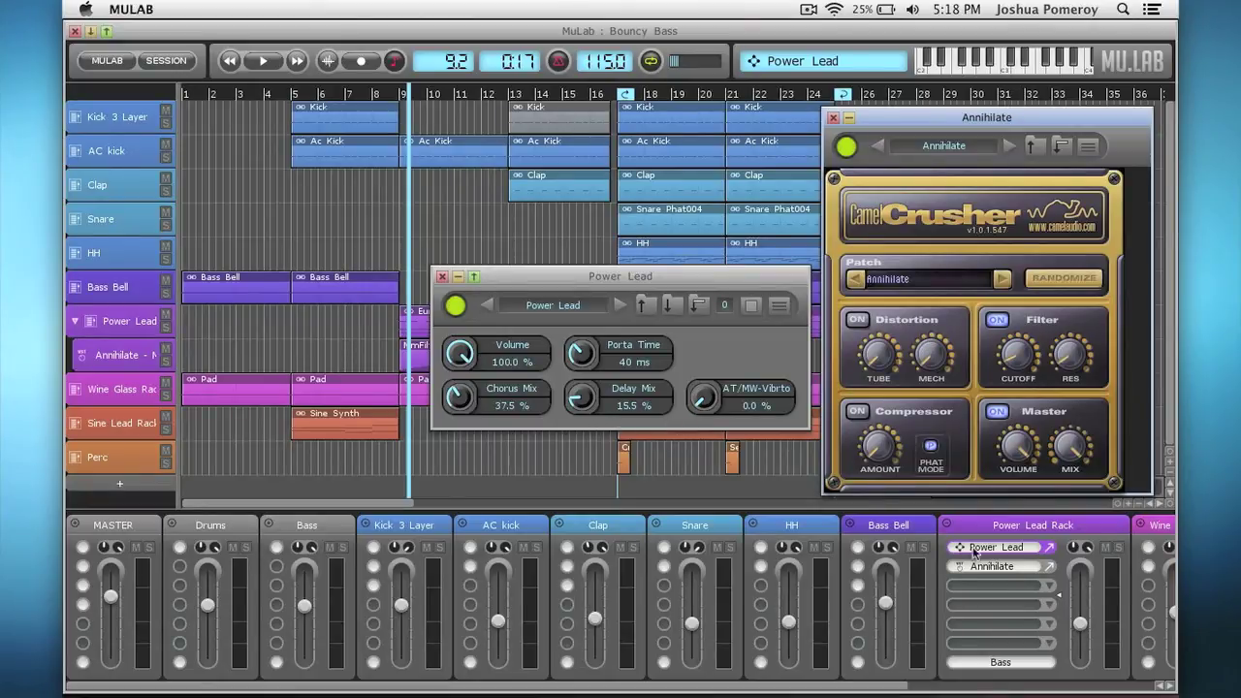
click(1051, 549)
click(1052, 550)
click(750, 304)
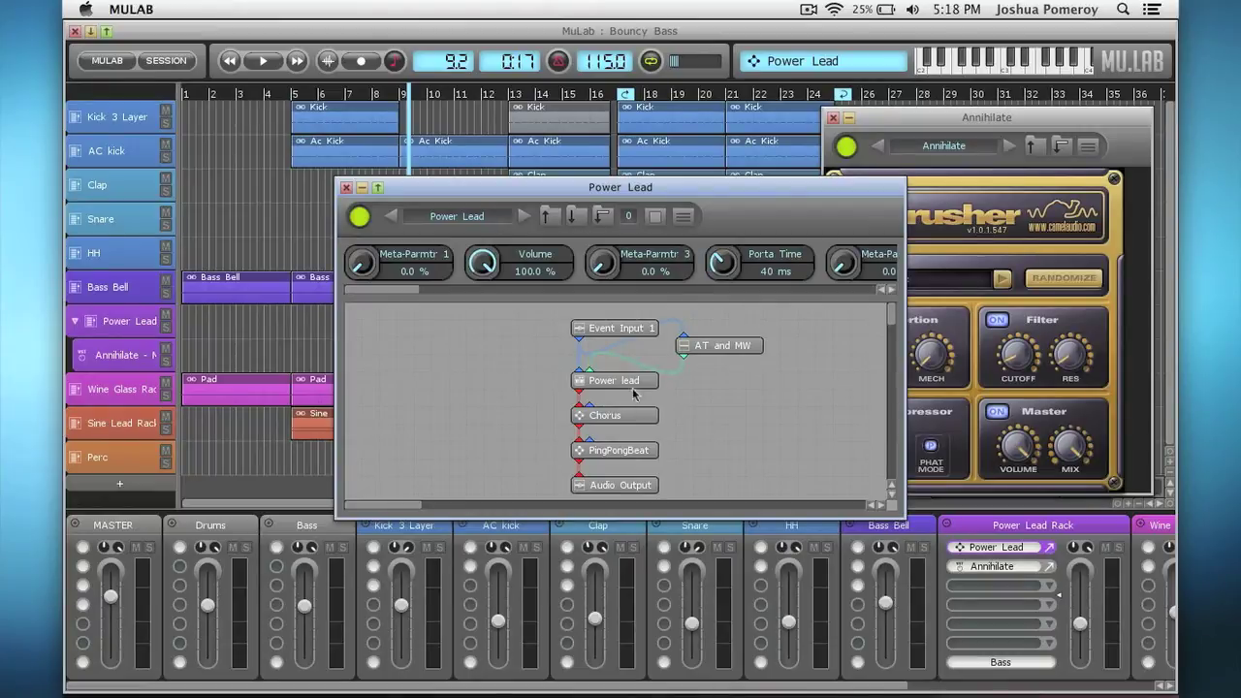
Check the AT and MW module's value, and open the Power lead synth's own module layout.
double_click(727, 355)
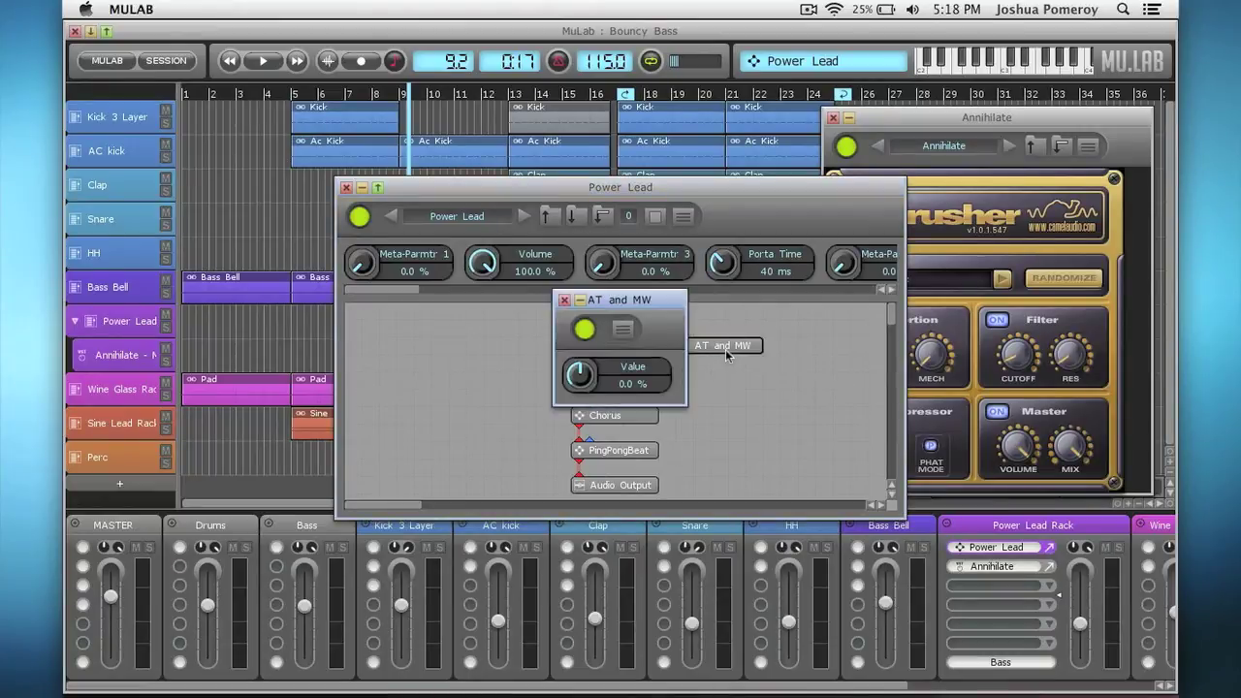
click(564, 300)
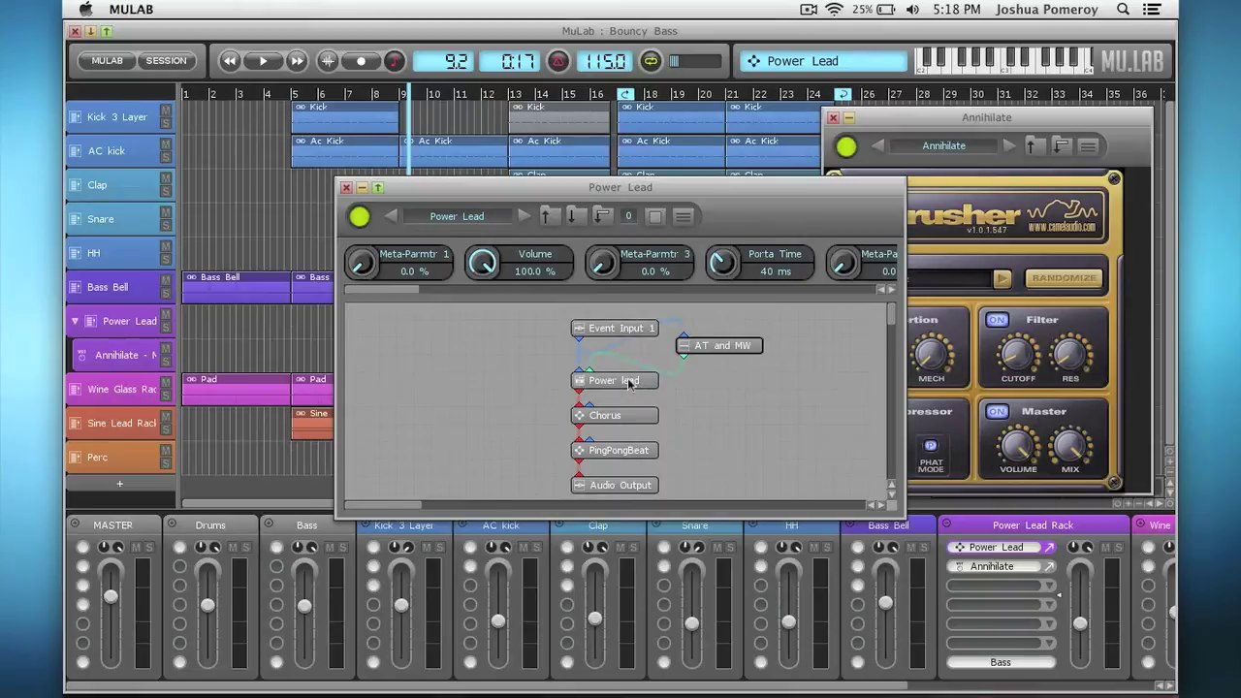
double_click(632, 380)
drag(731, 293, 524, 115)
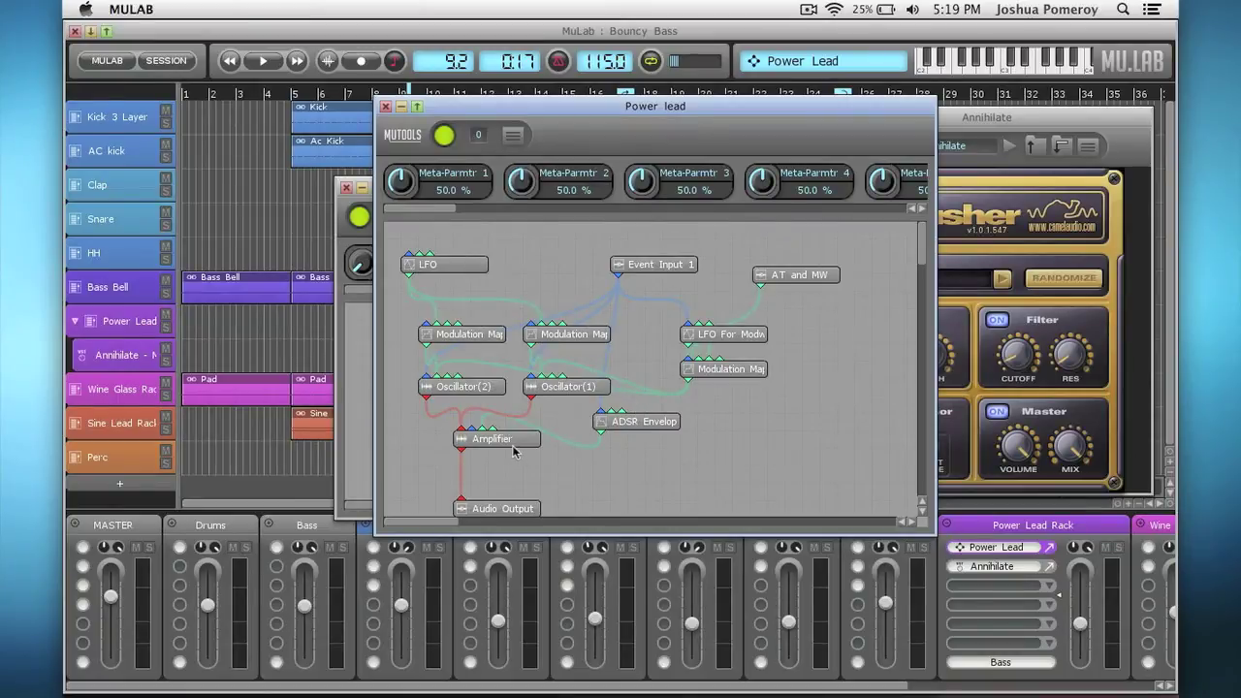
Examine the settings of the ADSR Envelope, Amplifier and Oscillator(2) modules in the Power lead synth.
double_click(635, 420)
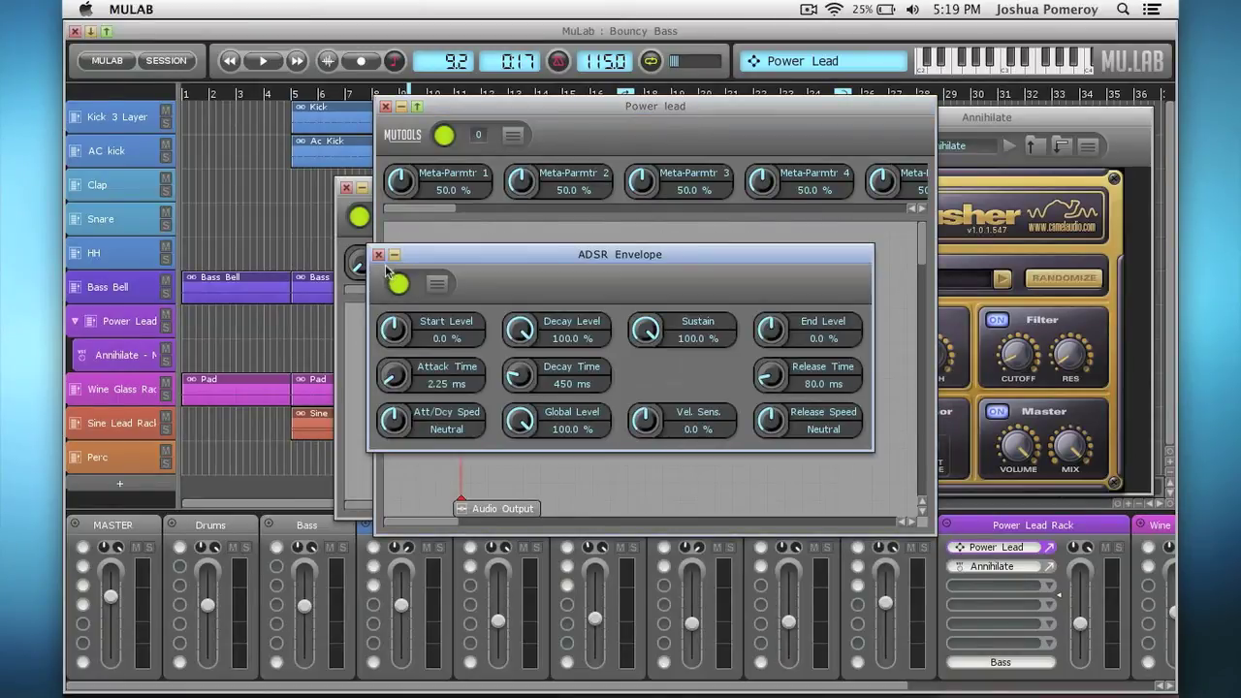
click(378, 255)
double_click(491, 444)
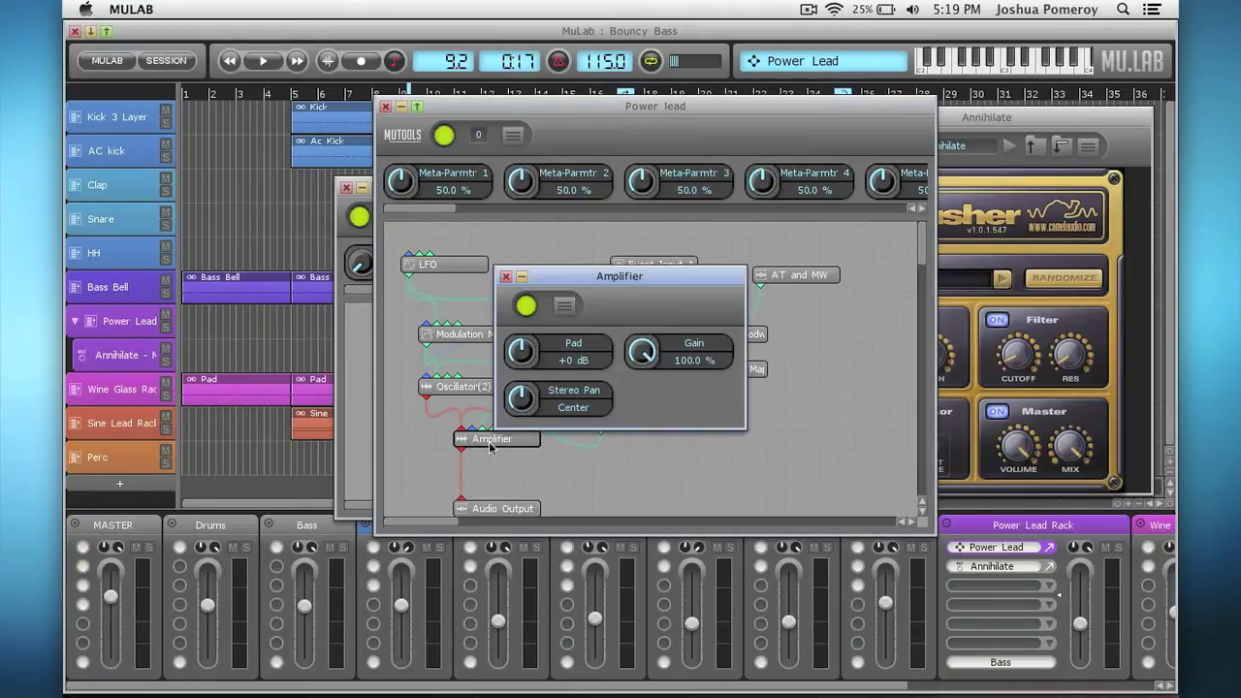
click(505, 277)
double_click(467, 389)
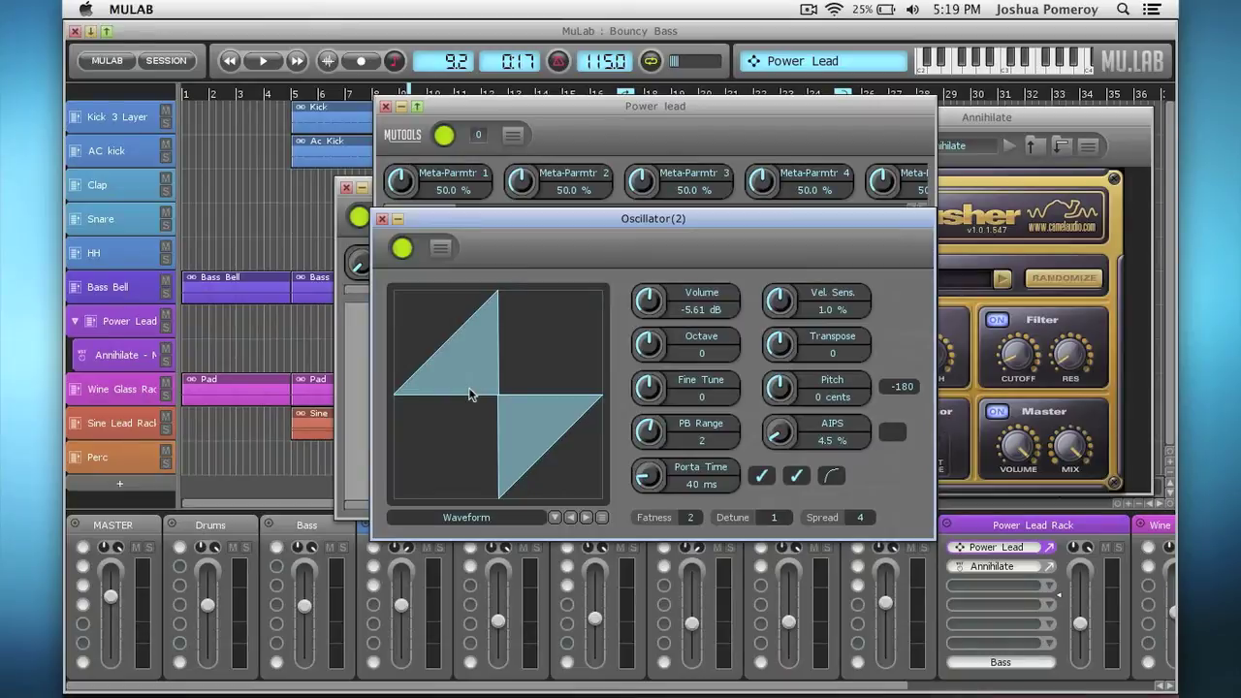
click(384, 221)
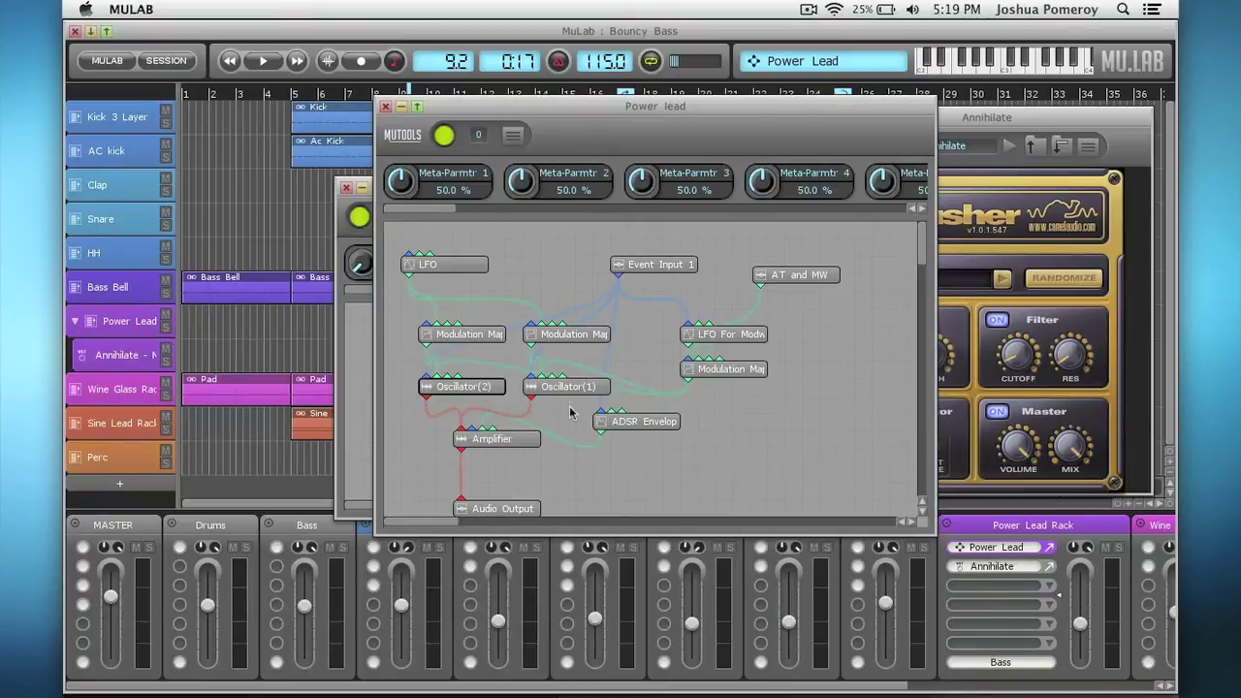
Examine the settings of the two oscillator modulation mappers and the LFO For Modwheel module.
double_click(583, 334)
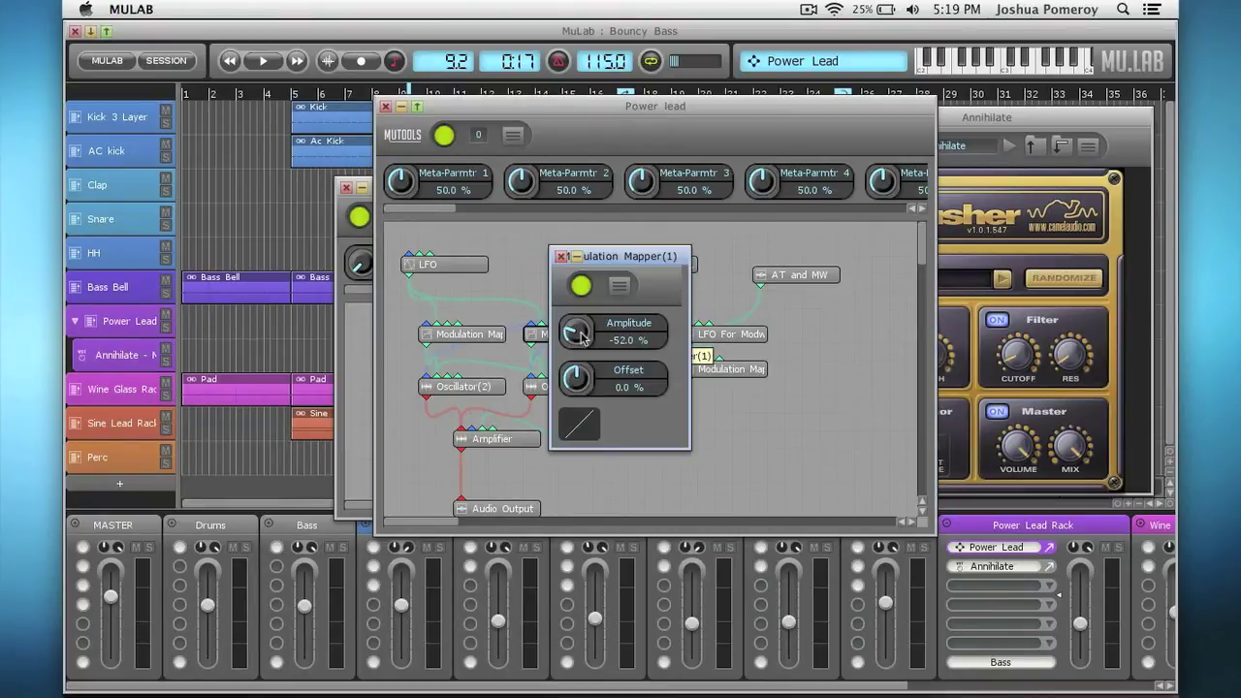
click(562, 257)
double_click(553, 335)
click(562, 257)
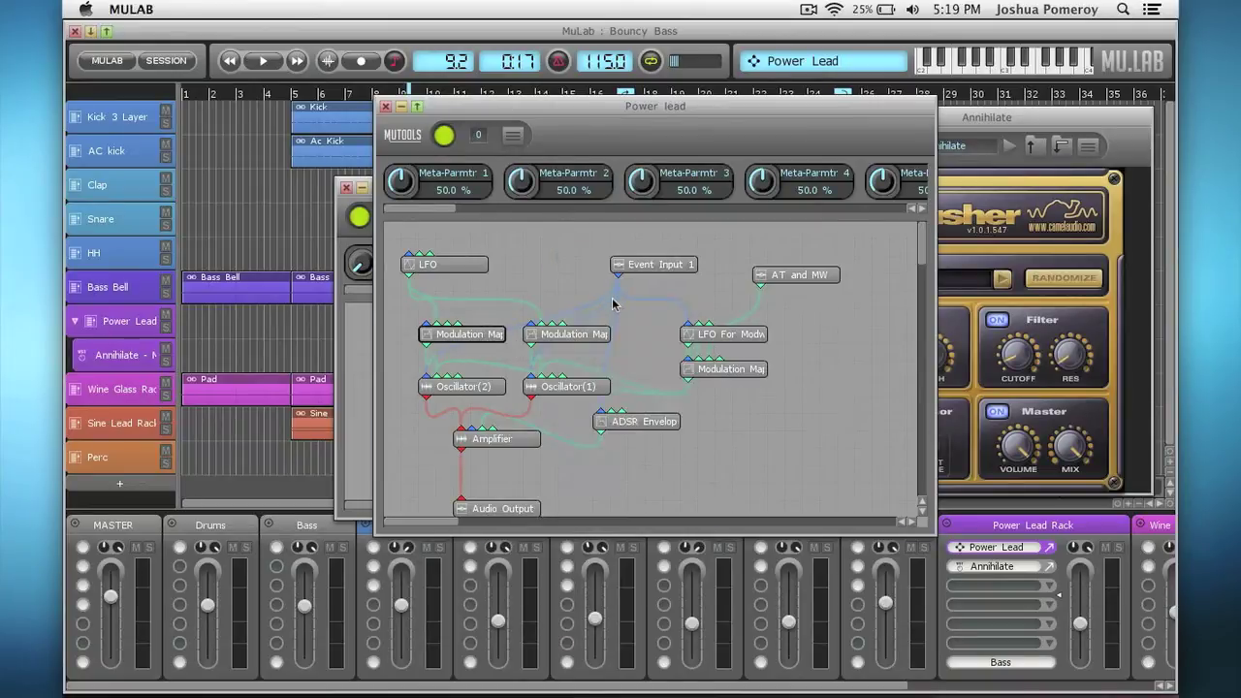
double_click(741, 339)
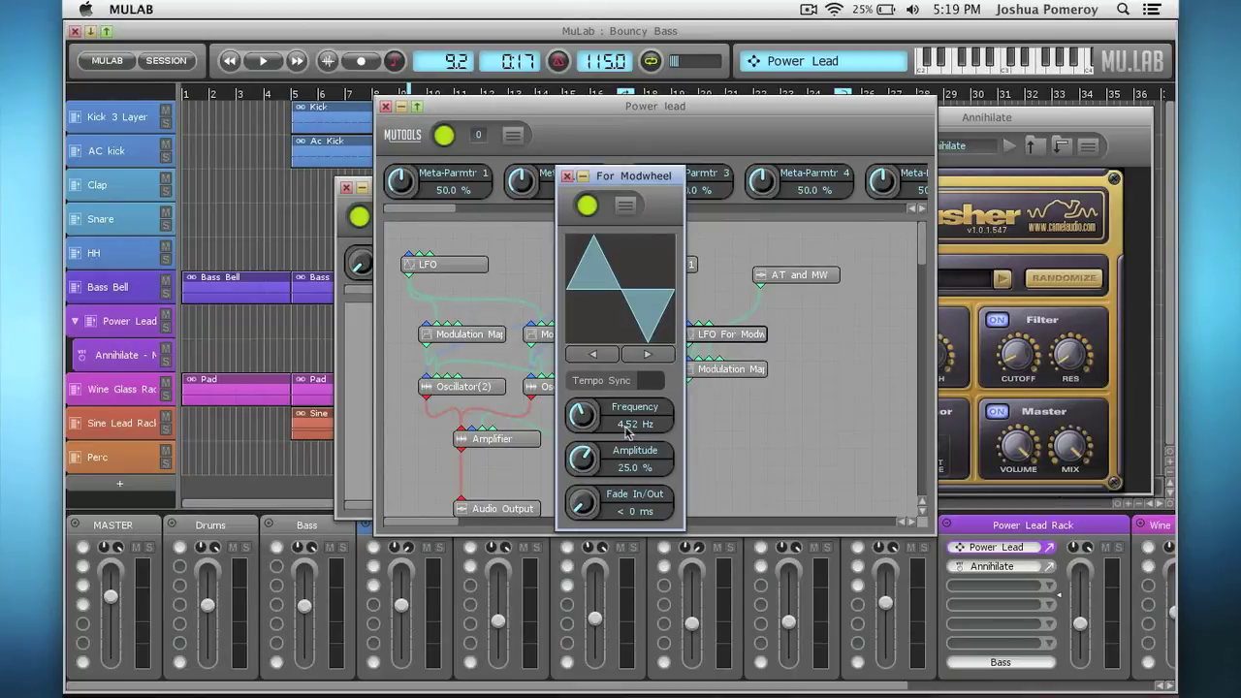
click(567, 178)
scroll(721, 461, right, 2)
scroll(721, 457, left, 2)
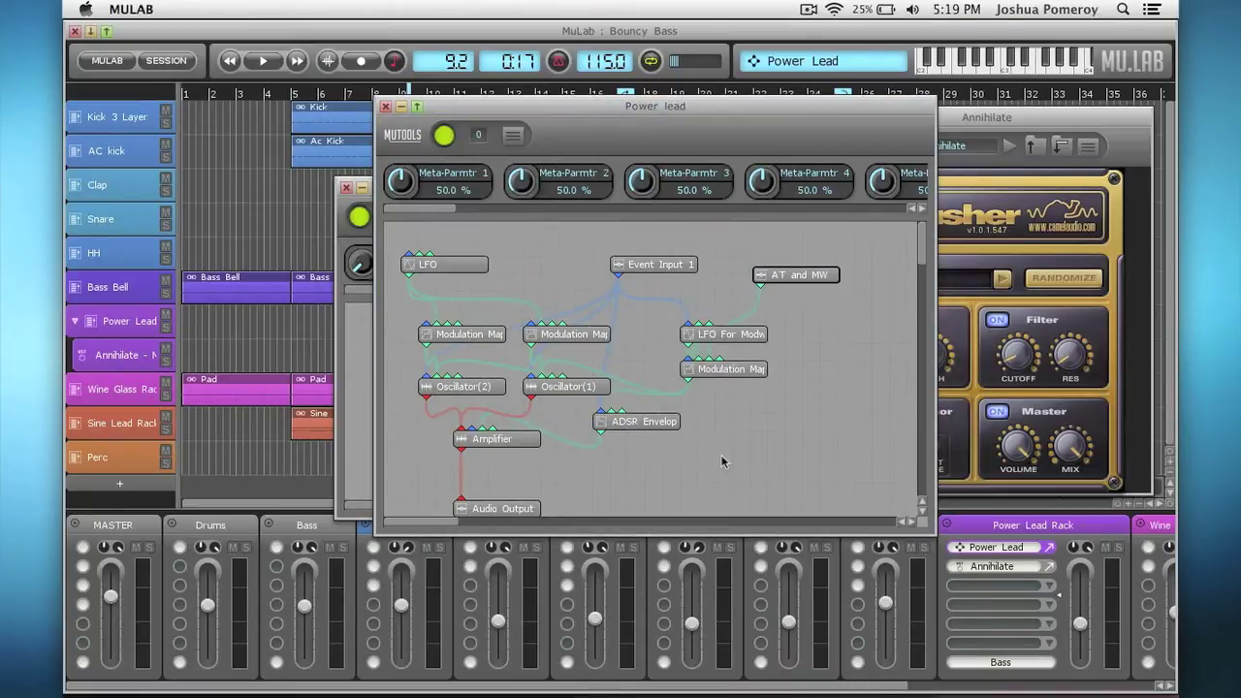
Close all the Power Lead windows, leaving the Annihilate effect open.
click(385, 106)
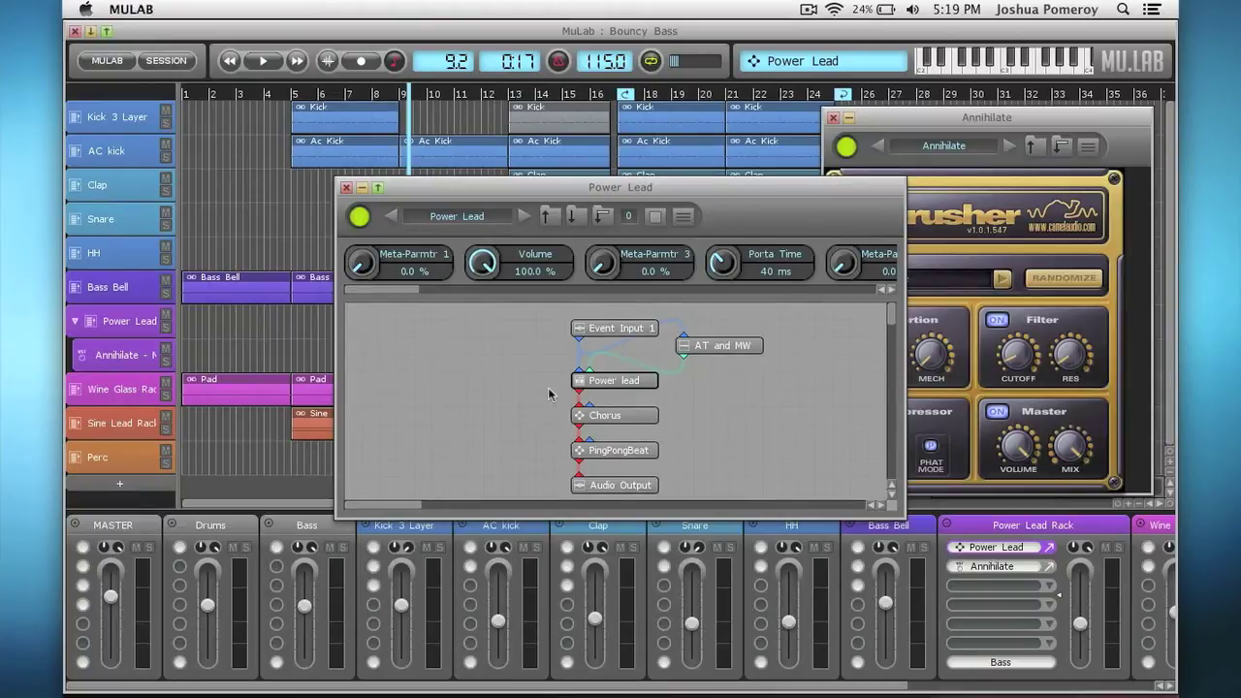
click(347, 187)
click(442, 276)
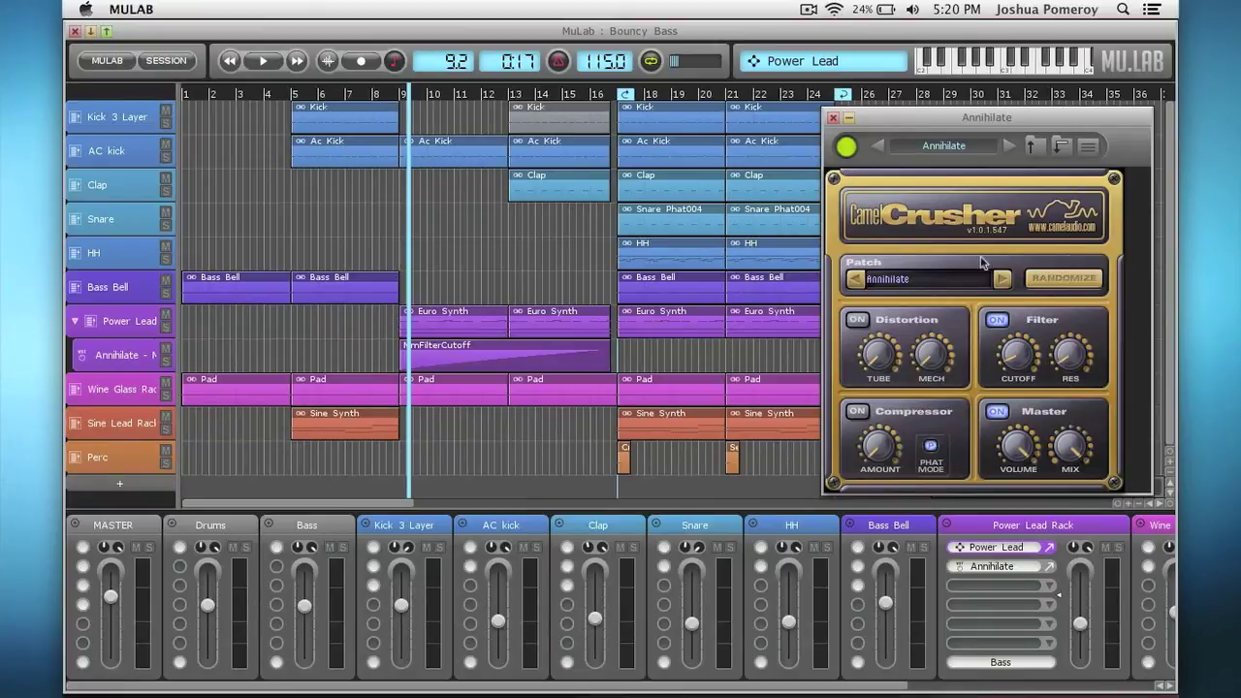
Play the soloed Power Lead track from bar 9 to bar 17 while watching the Annihilate filter cutoff.
click(401, 95)
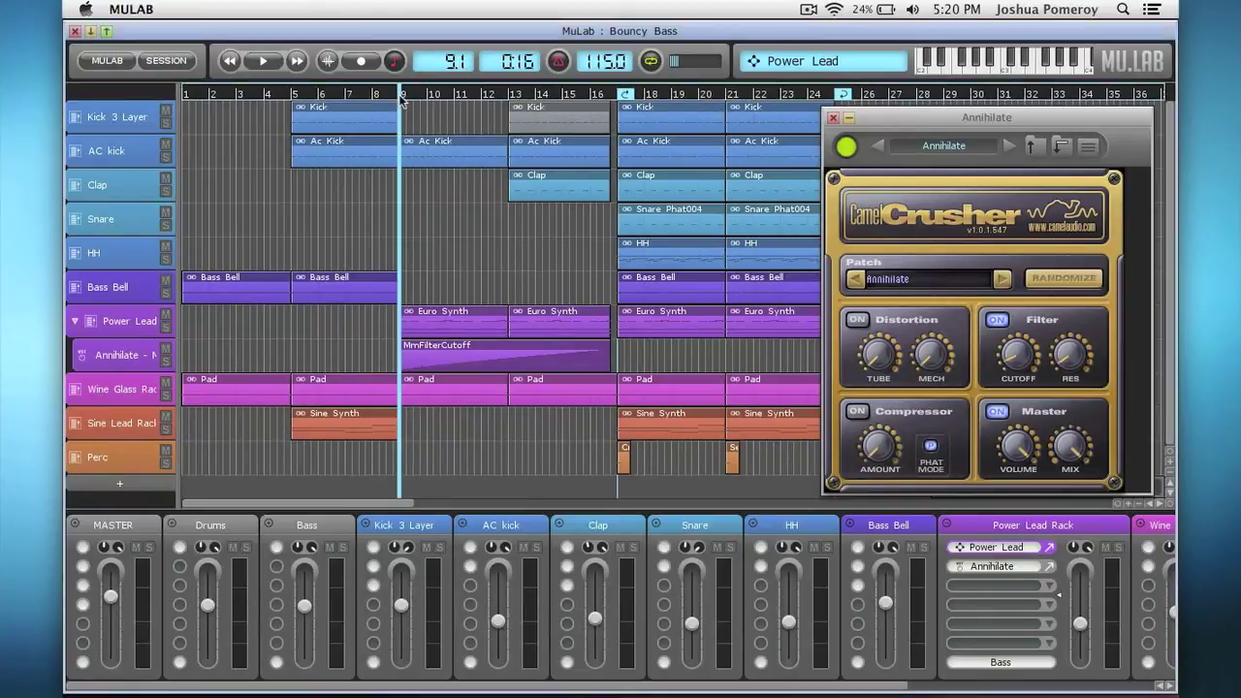
key(space)
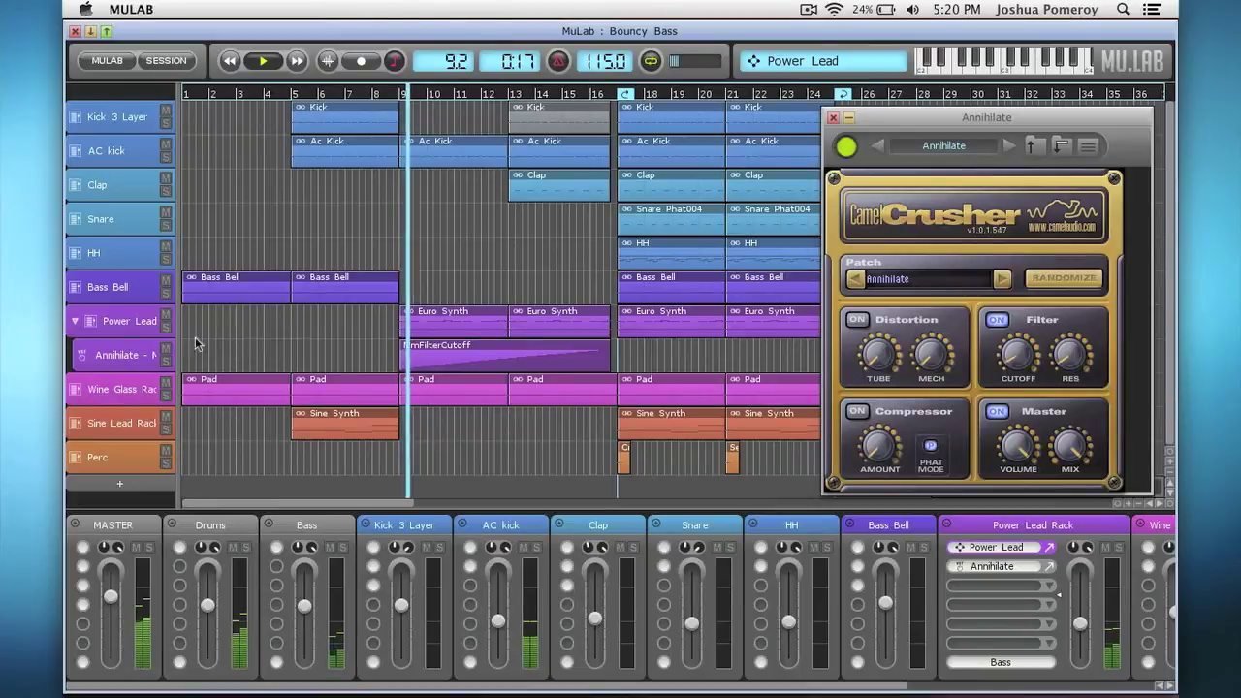
click(166, 329)
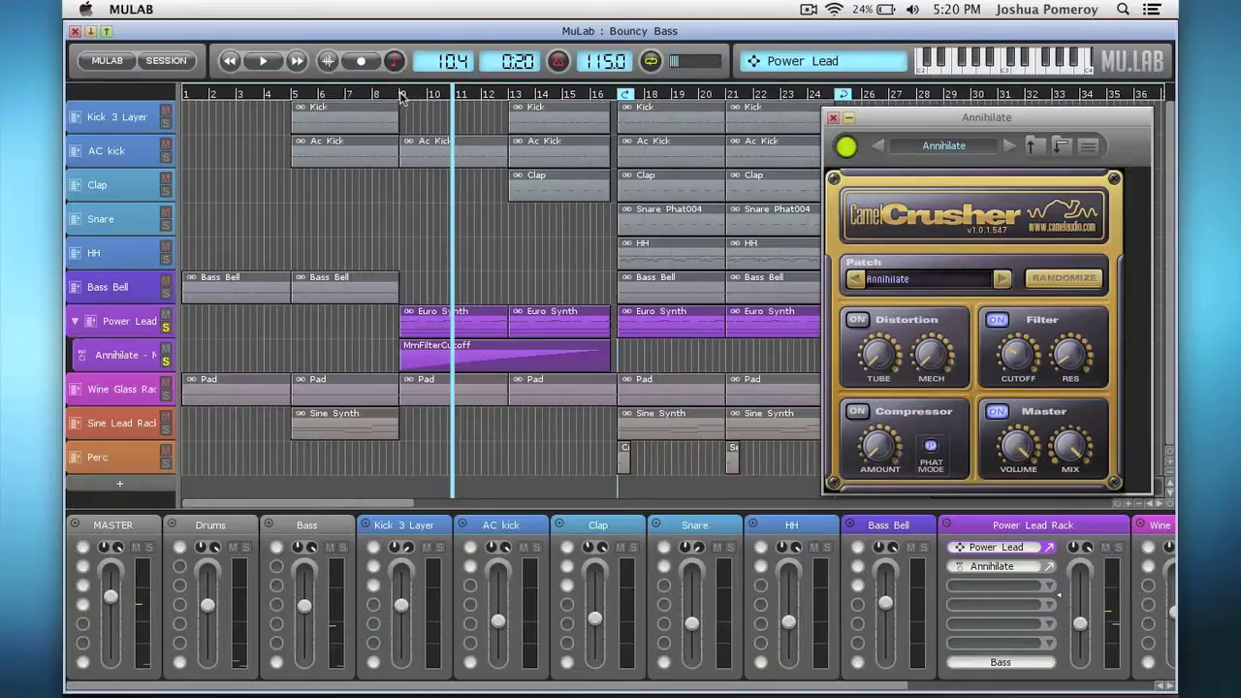
click(402, 94)
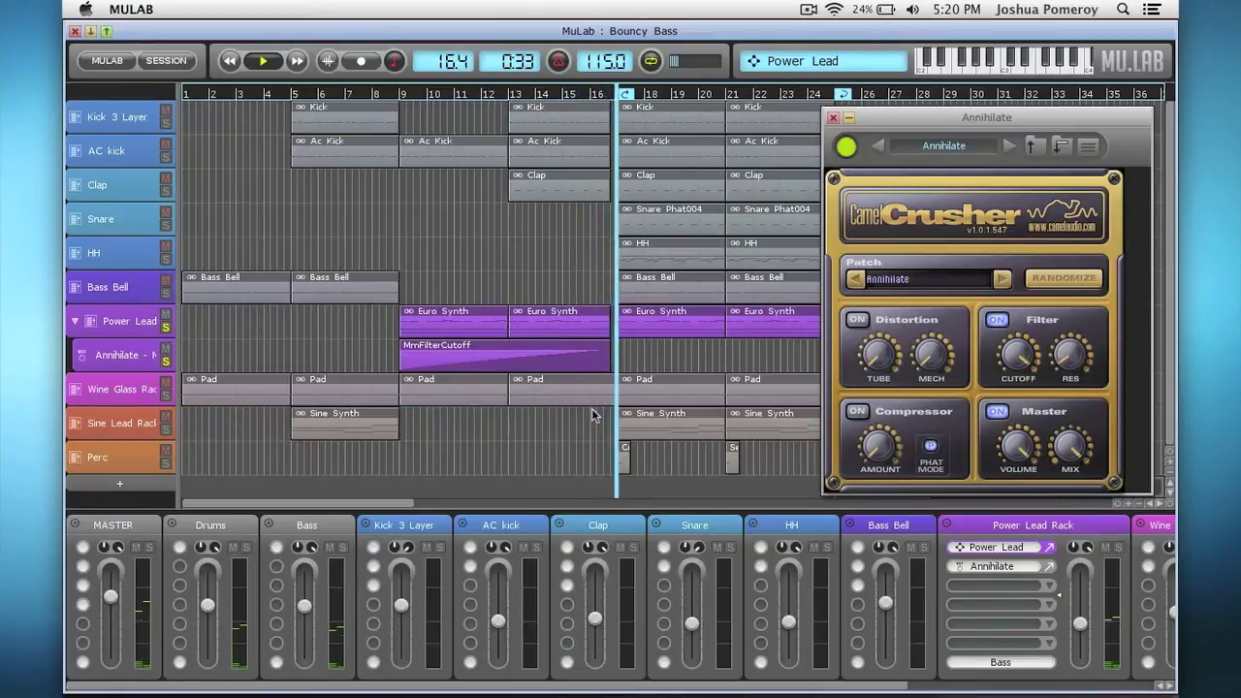
key(space)
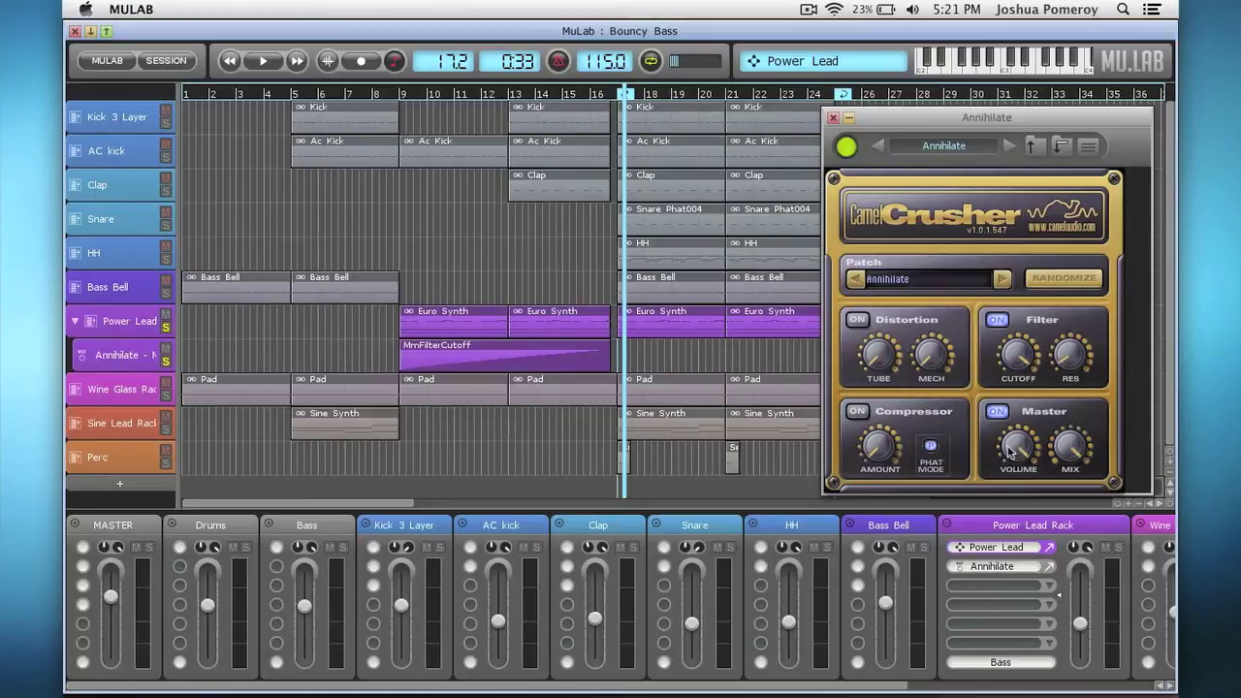
Close the Annihilate effect, turn off the Power Lead solo and select the Bass Bell track.
click(832, 117)
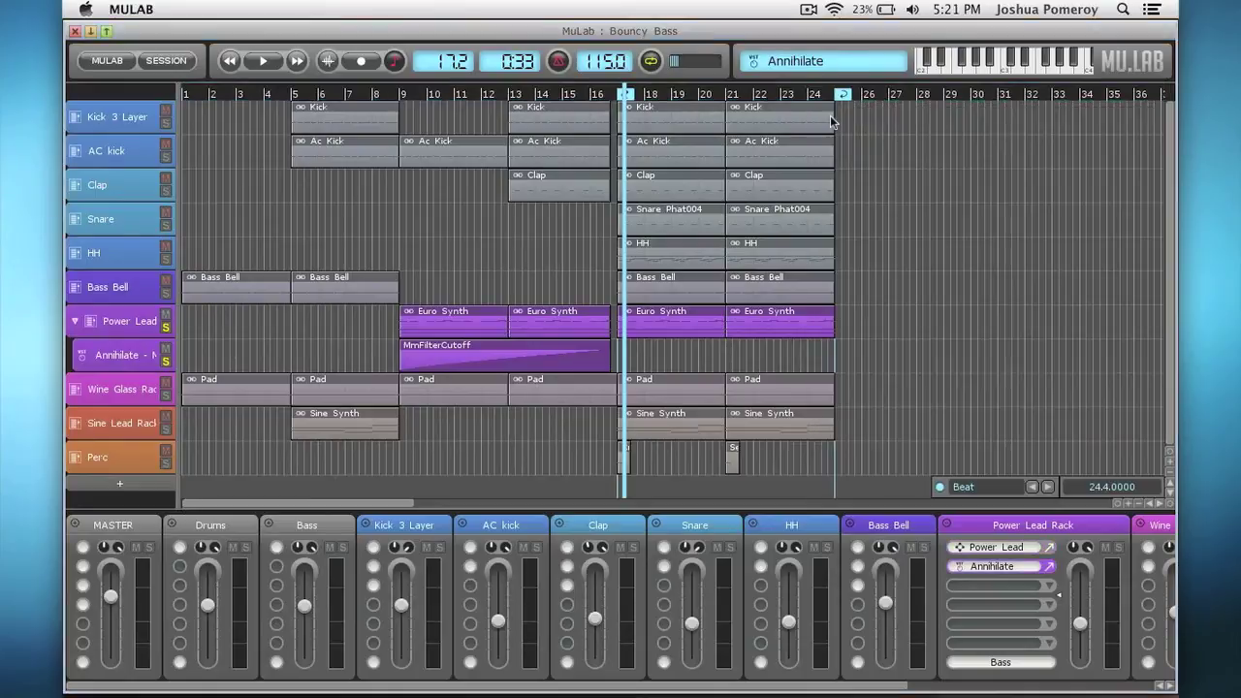
click(166, 329)
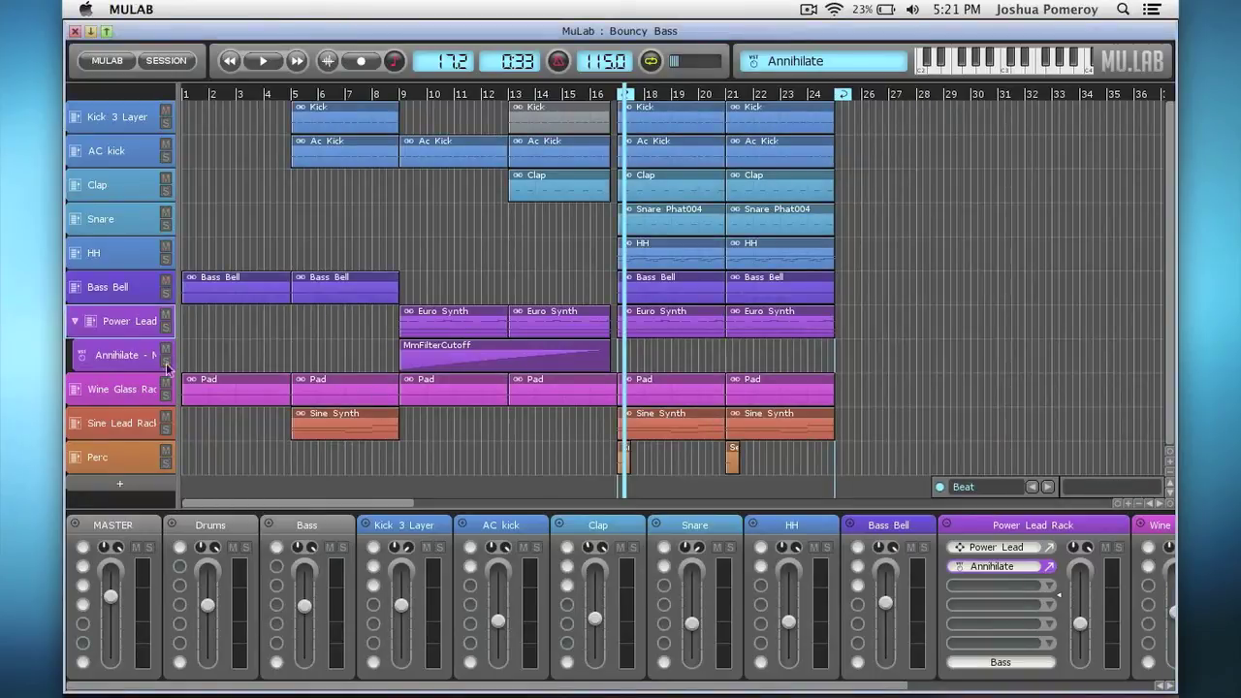
click(130, 288)
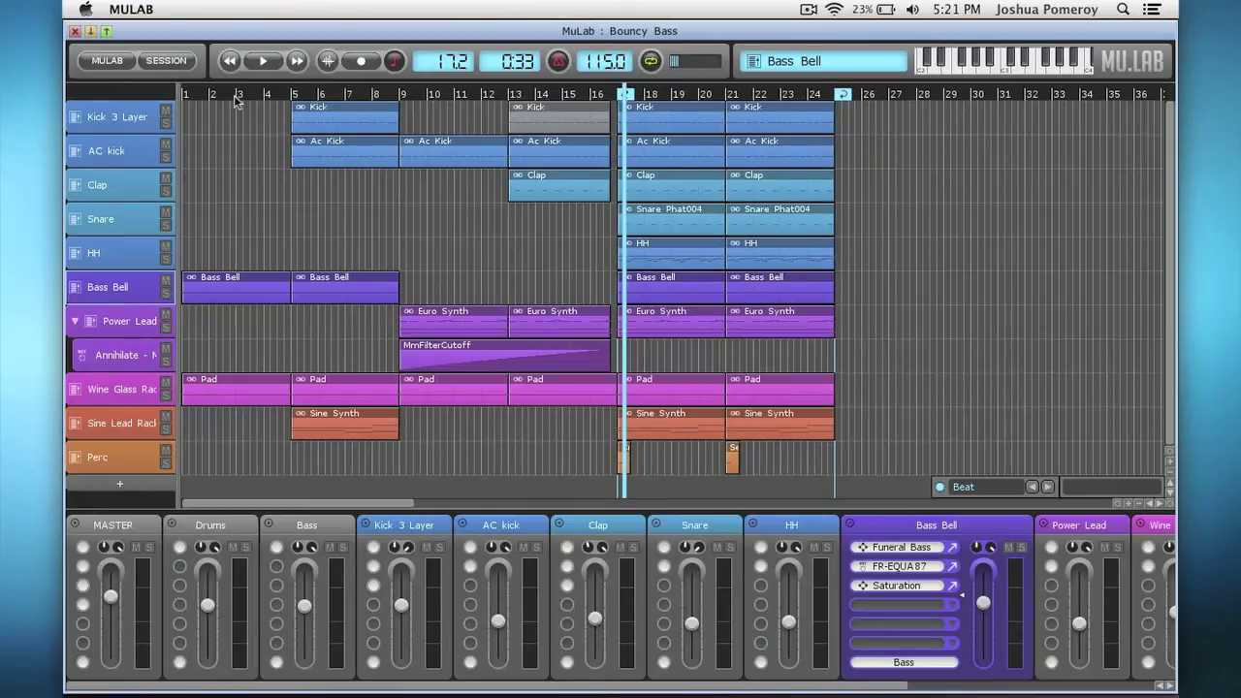
Set the loop range from bar 1 to bar 9 and play the Bass Bell track soloed from the start.
drag(361, 121, 400, 148)
key(Return)
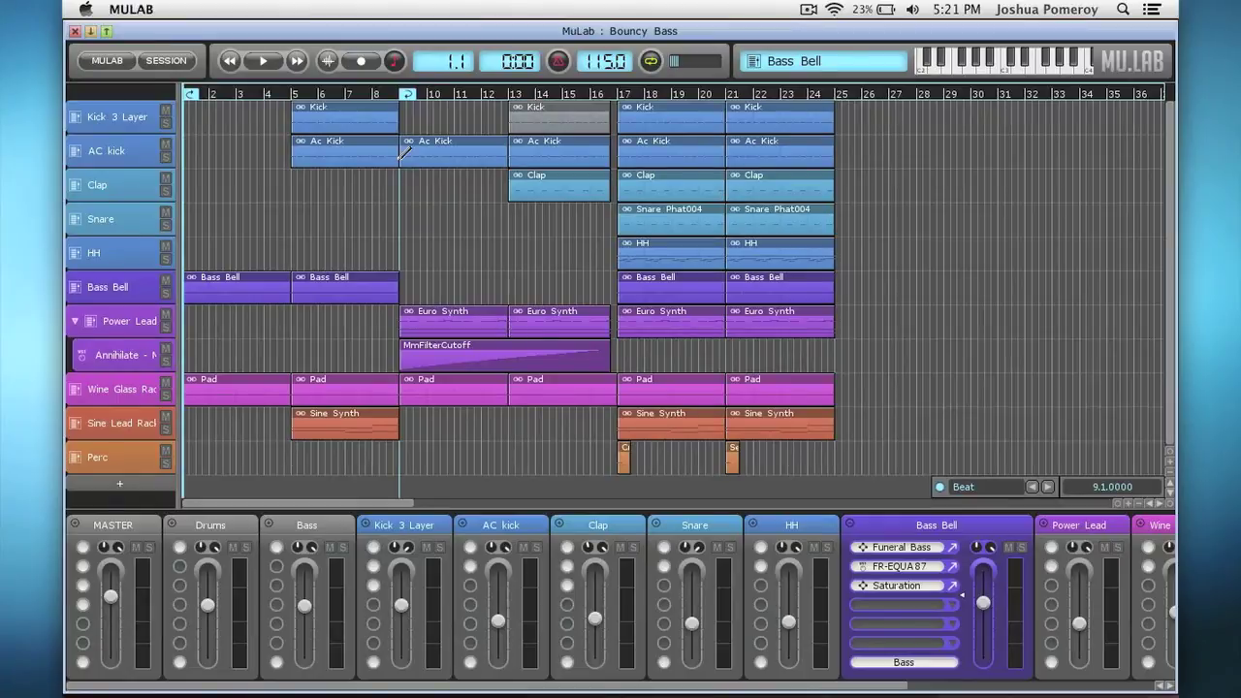
key(space)
click(165, 293)
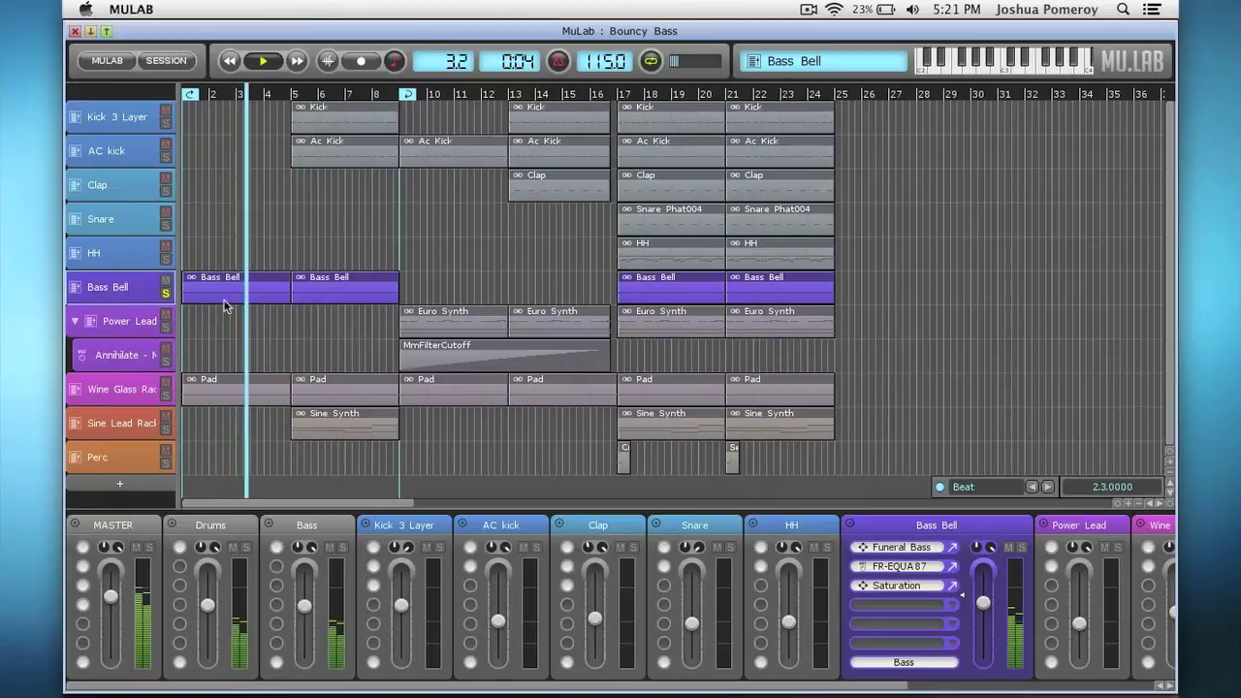
Stop playback and add an automation sub-track for Gain to the Bass Bell track.
key(space)
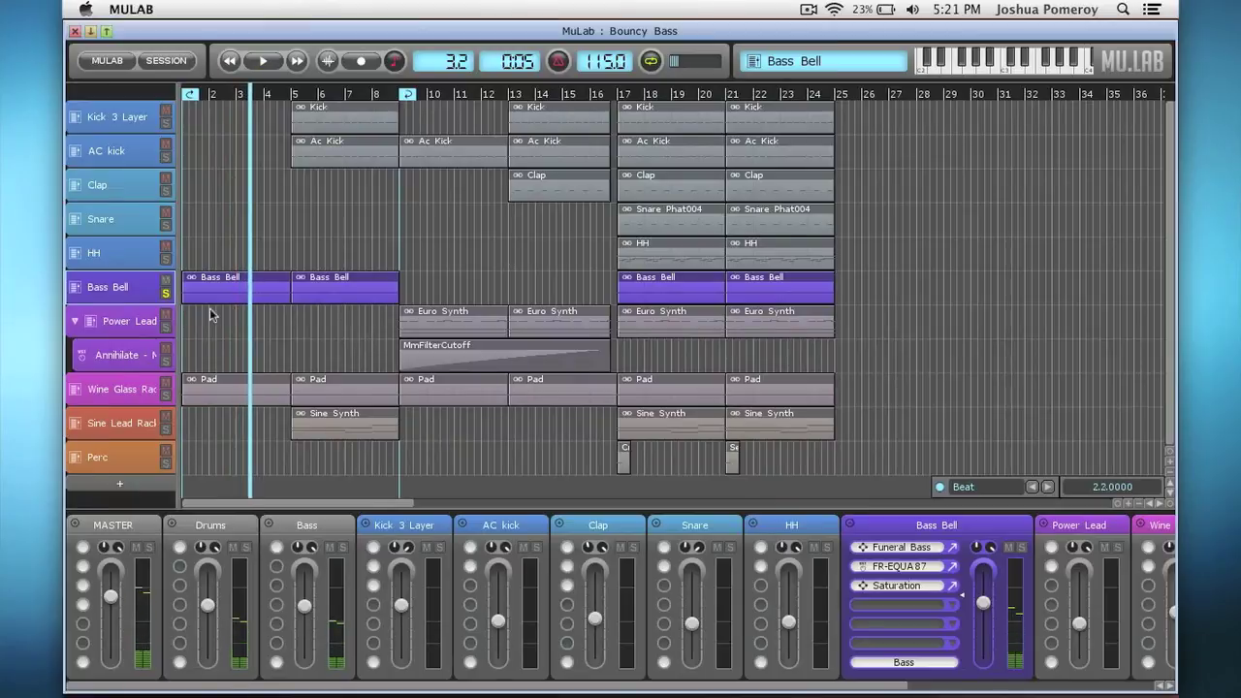
right_click(144, 295)
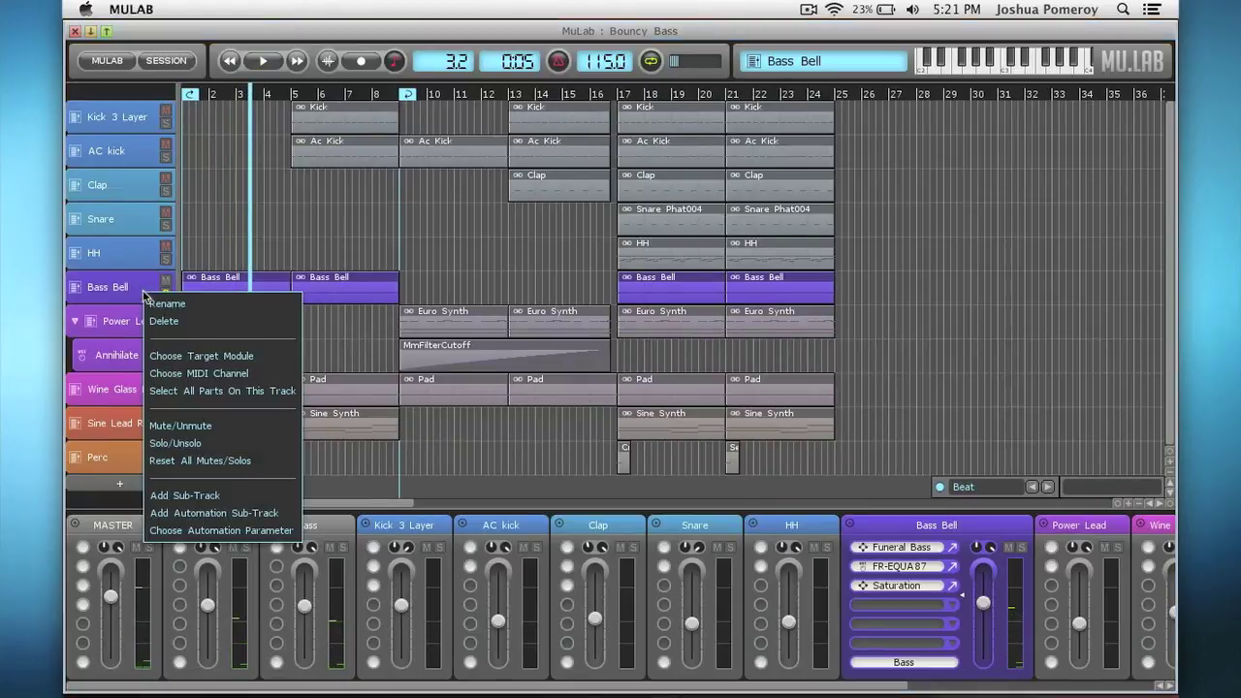
click(259, 517)
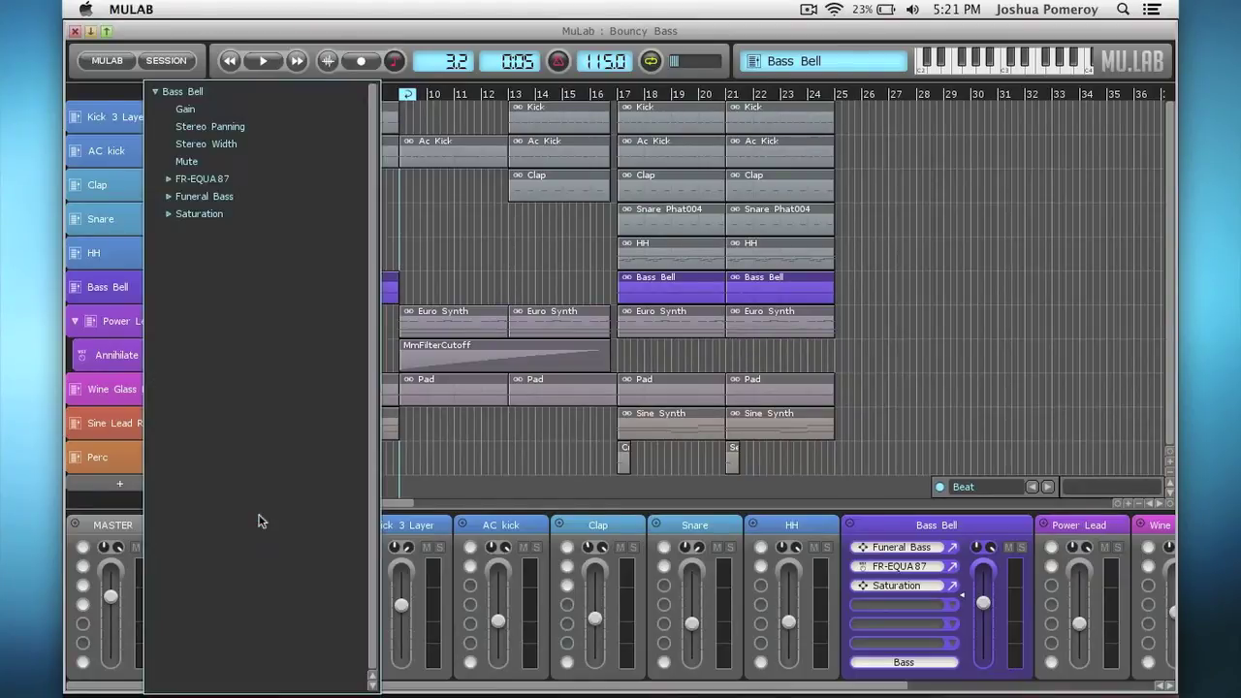
click(235, 113)
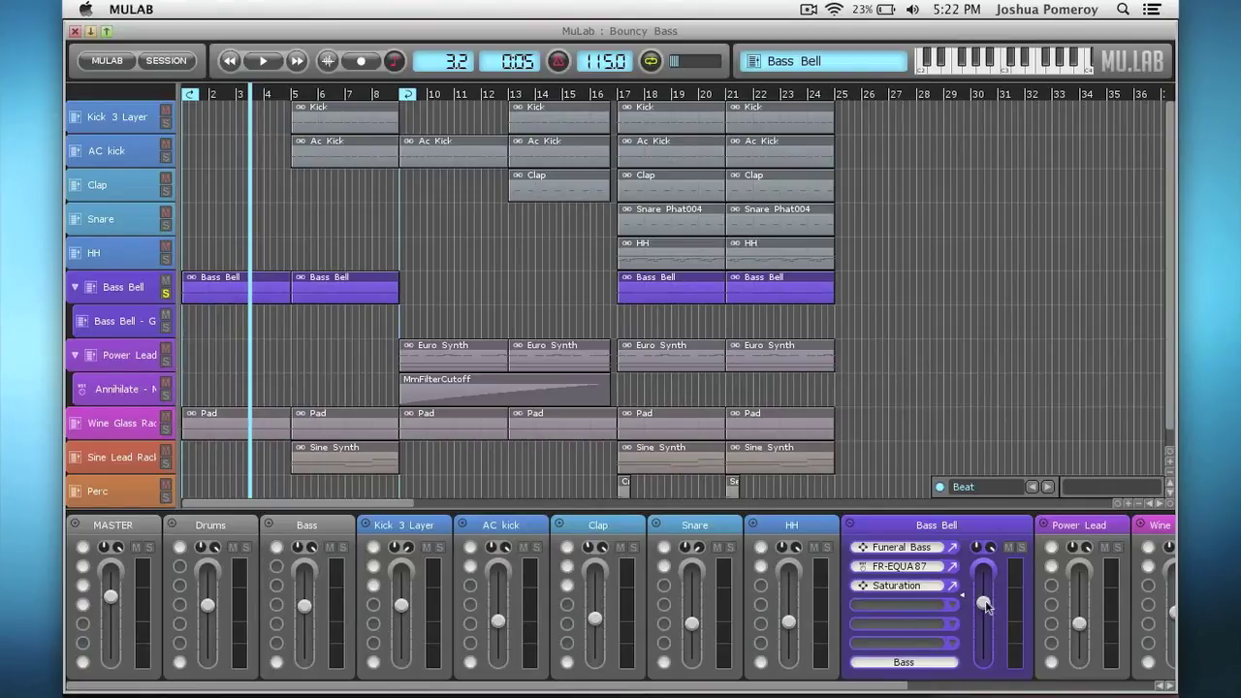
Create a Gain automation part from bar 1 to bar 5 on the Bass Bell sub-track.
mouse_move(984, 605)
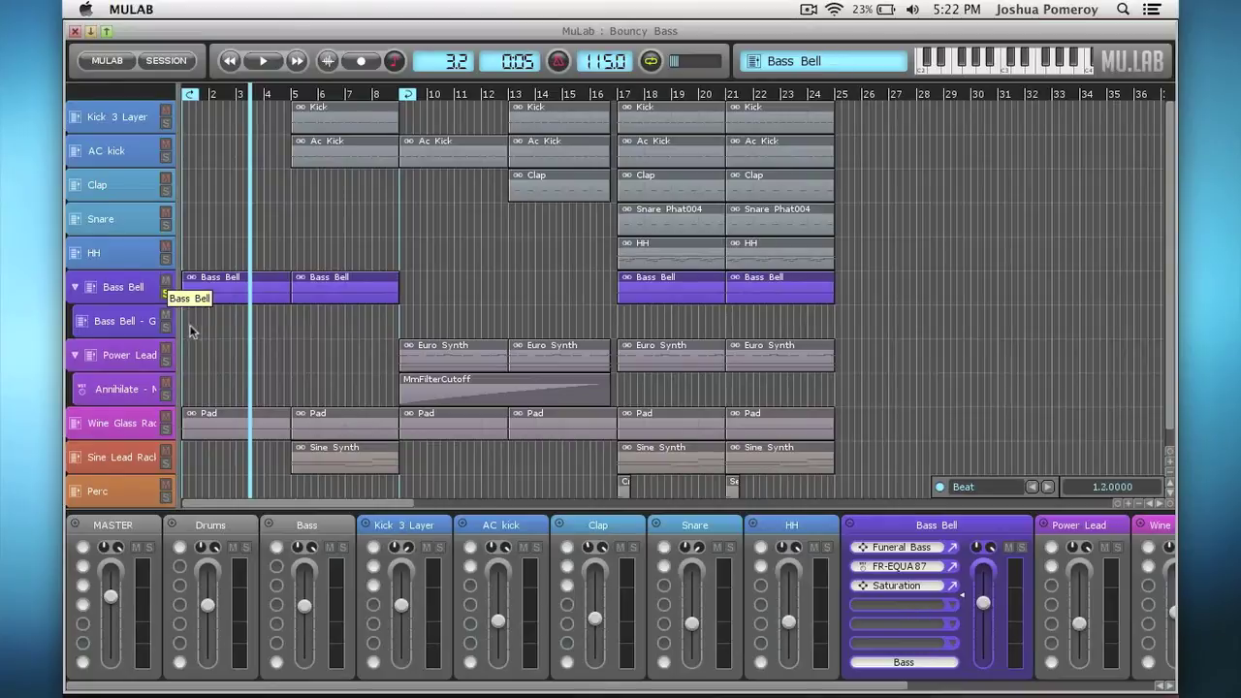
mouse_move(995, 652)
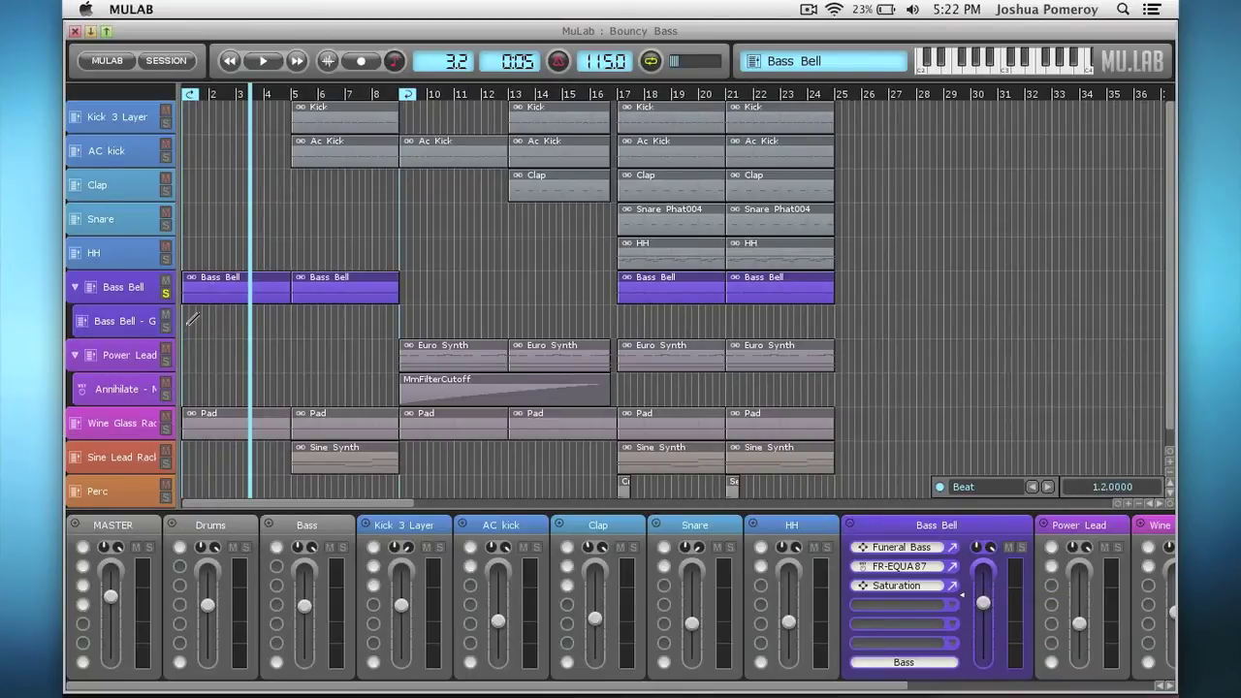
drag(191, 323, 290, 324)
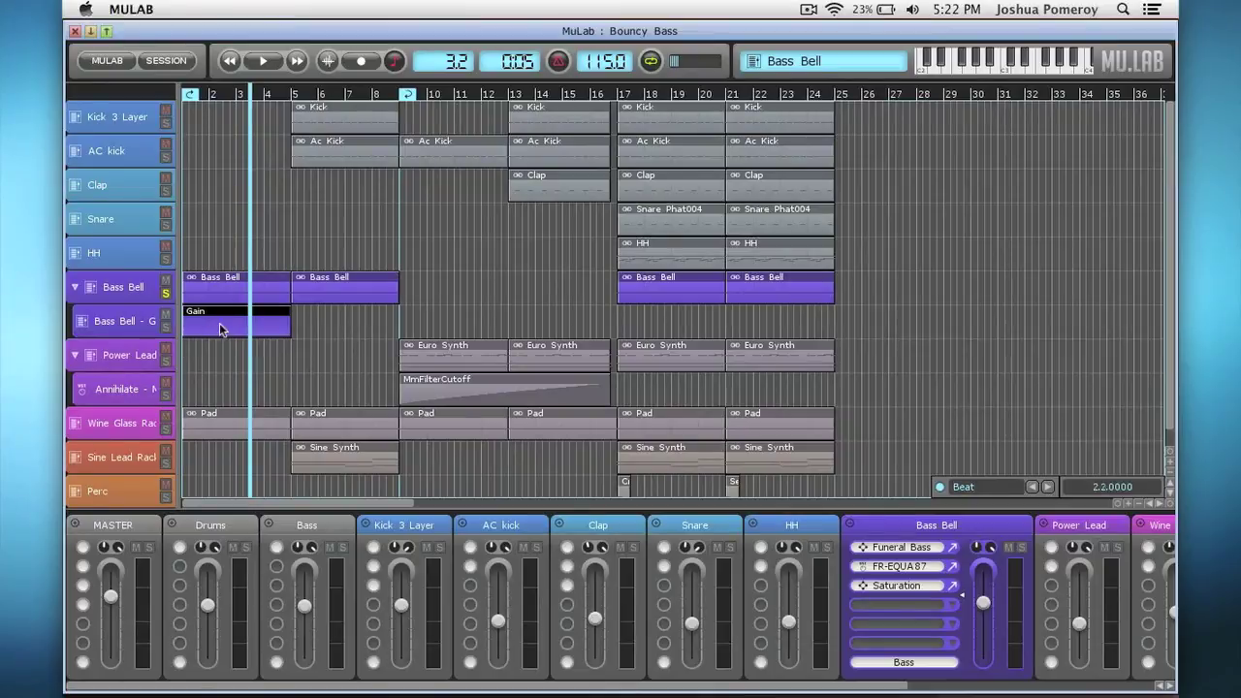
Open the Gain part and shape a ramp rising from bar 1 to about -1.8 dB at bar 5.
double_click(219, 323)
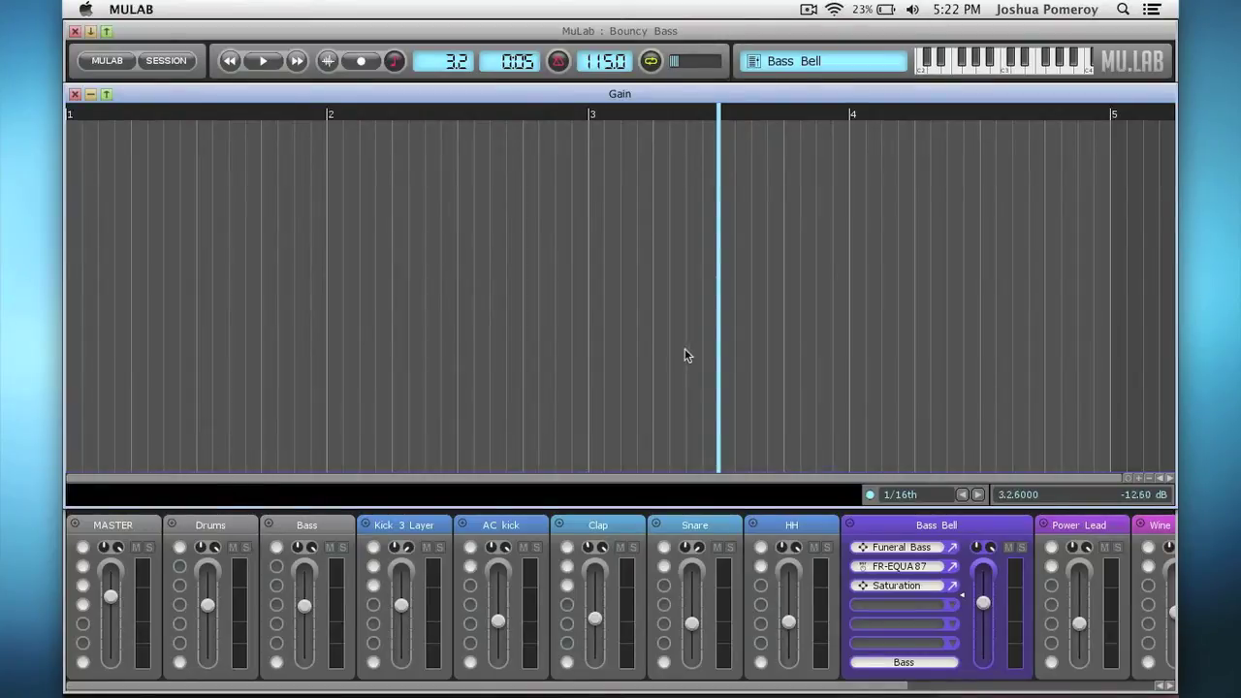
click(588, 279)
drag(589, 288, 1110, 330)
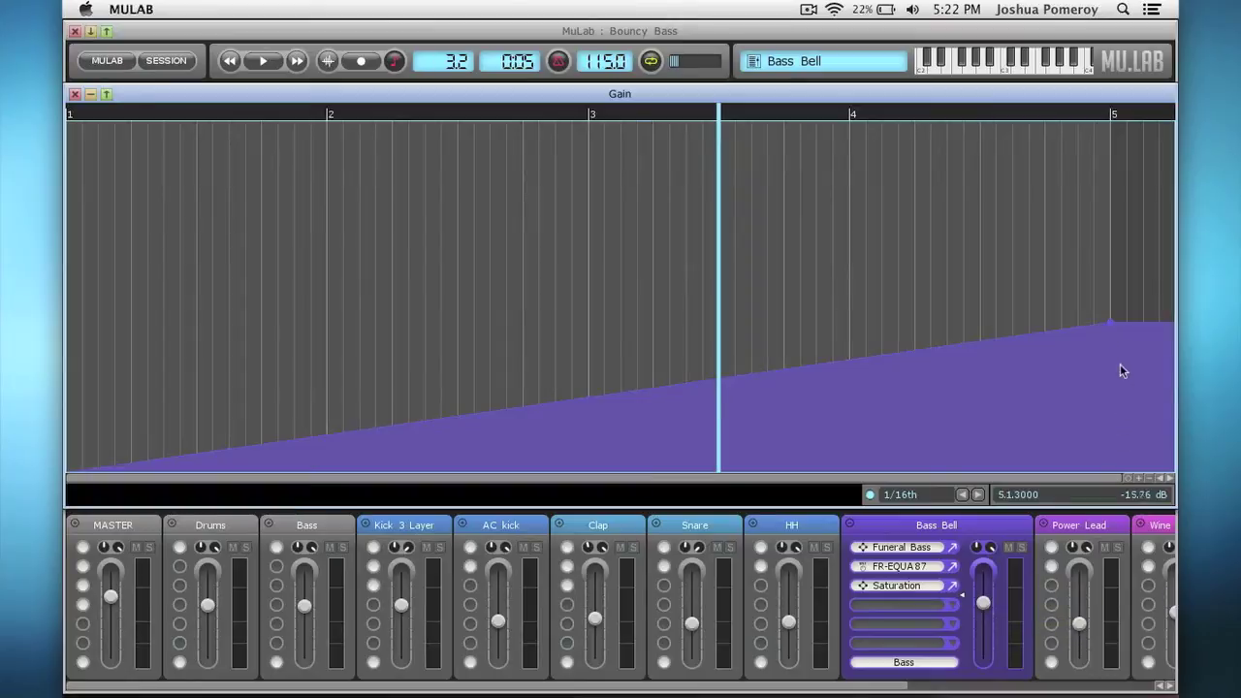
drag(1114, 320, 1116, 255)
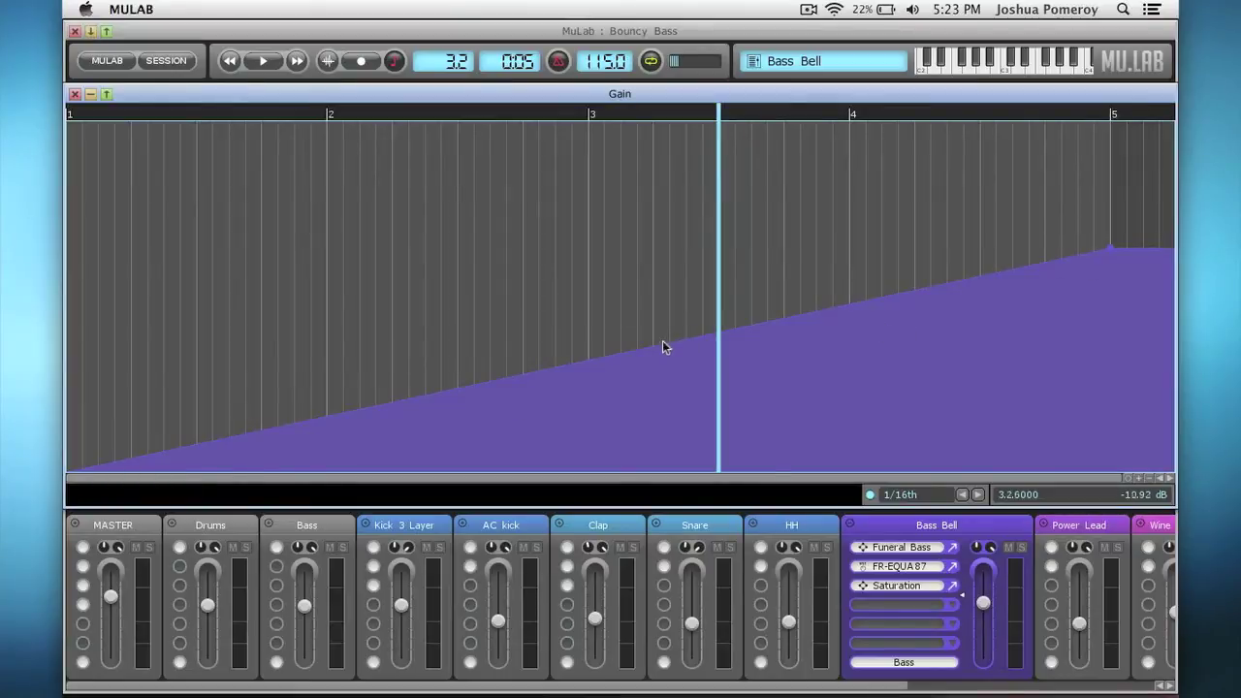
Check the gain during playback and within bar 1, bend the ramp slightly upward around bar 3 and close the automation editor.
key(space)
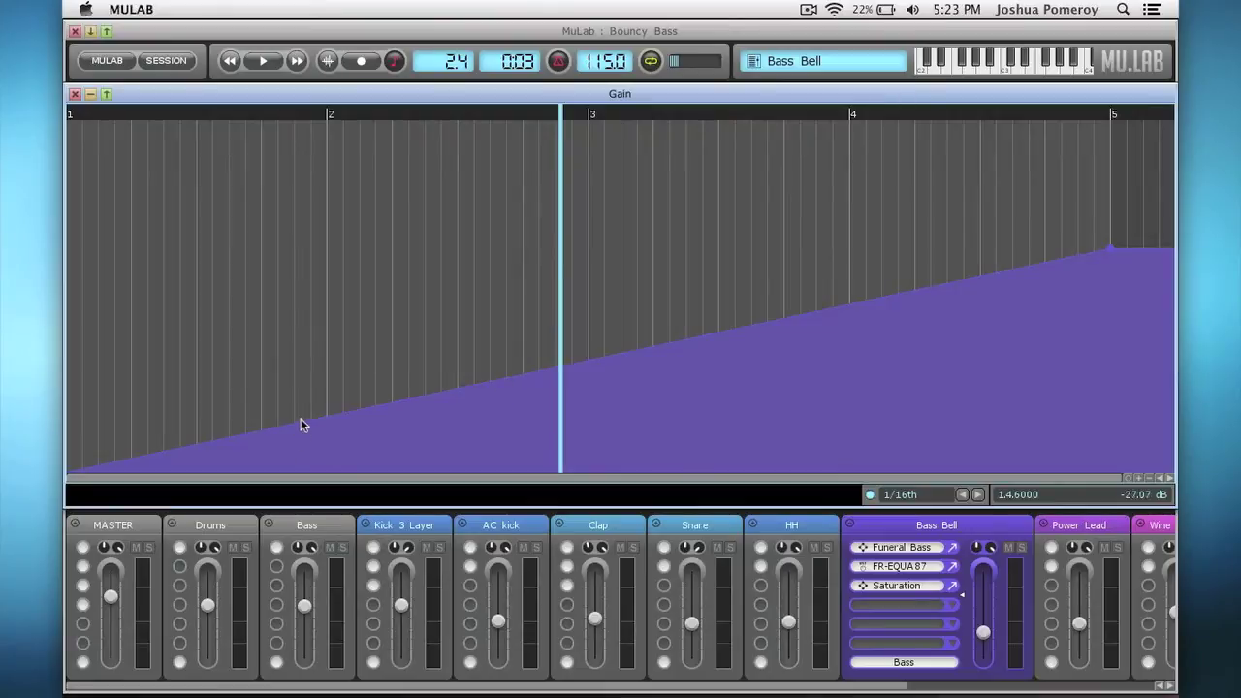
click(305, 113)
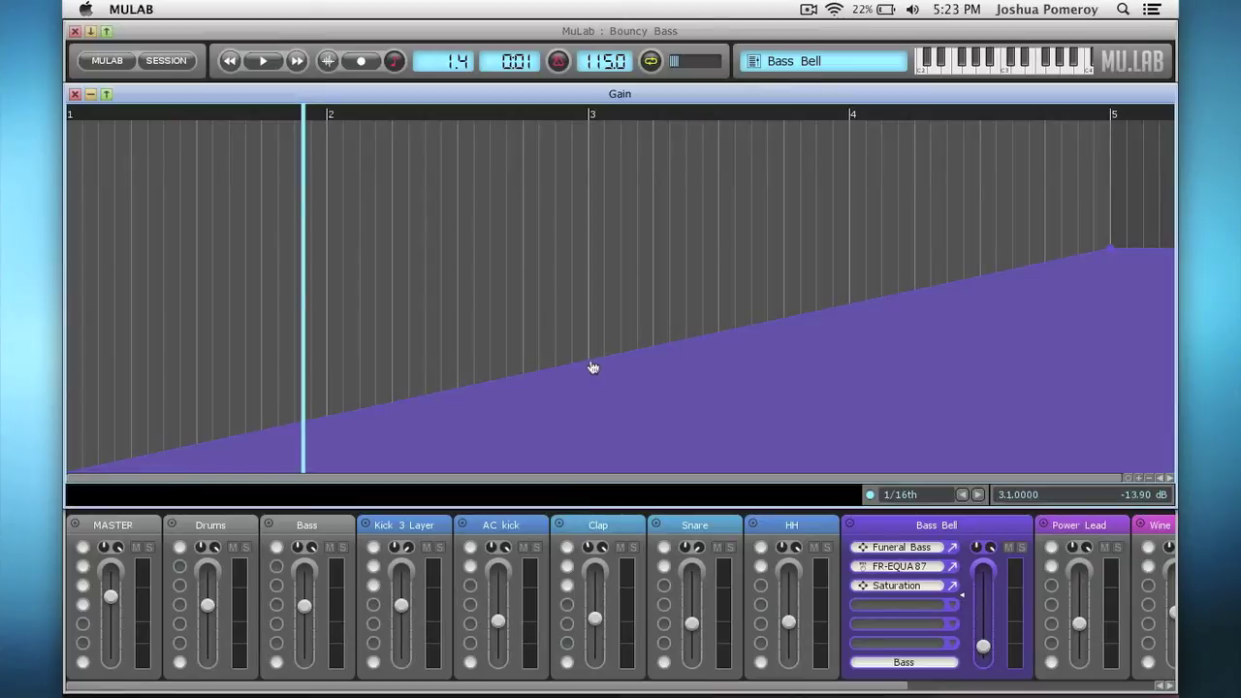
mouse_move(590, 365)
mouse_down()
mouse_move(590, 335)
mouse_move(618, 413)
mouse_move(612, 346)
mouse_move(572, 371)
mouse_up()
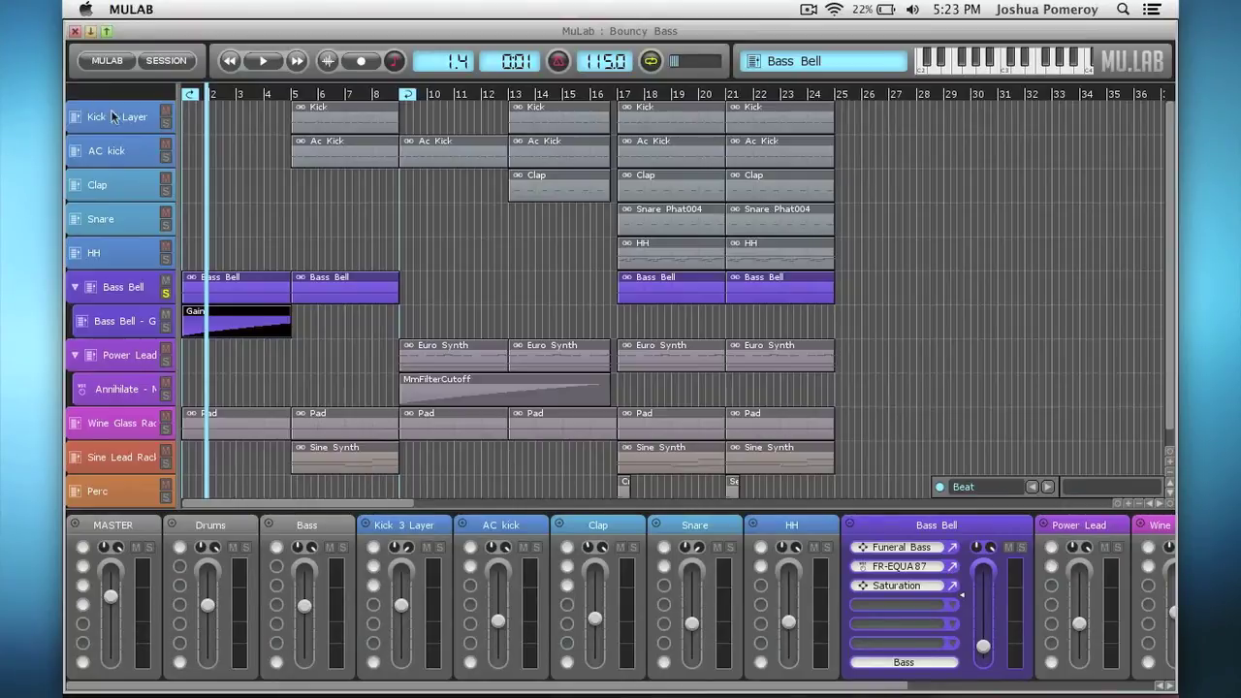
click(74, 94)
Play the soloed Bass Bell track from the start while watching its gain fader, then return the playhead to bar 1.
key(space)
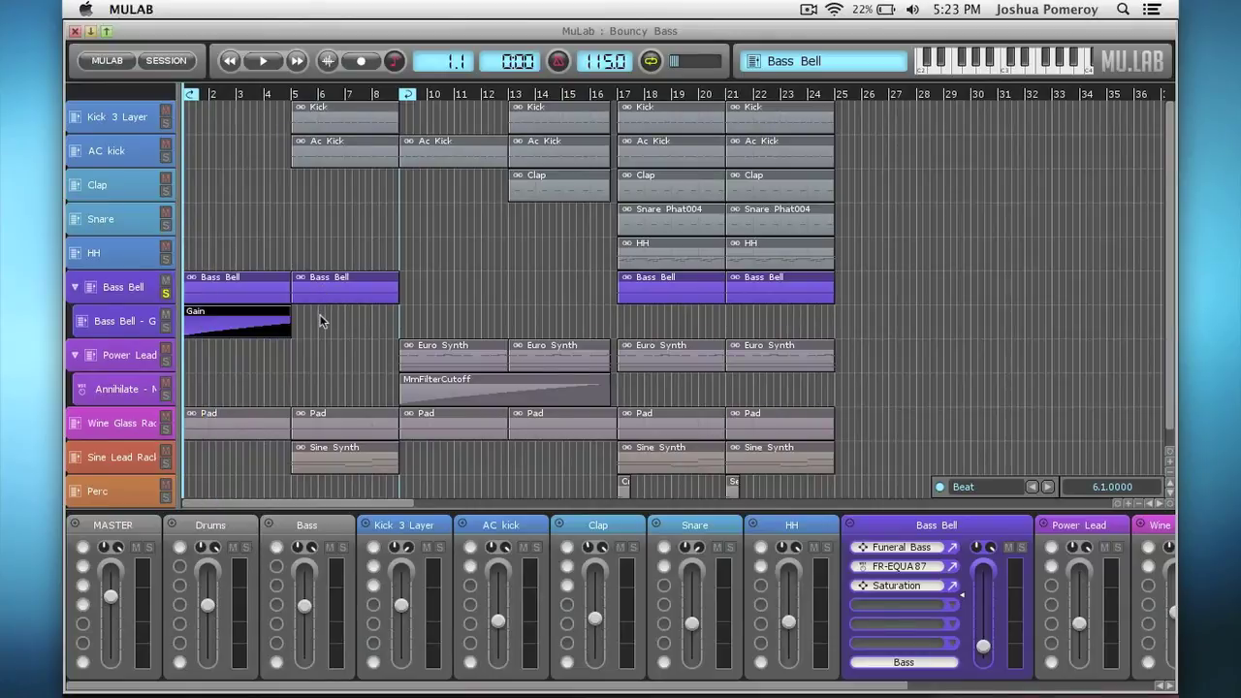
key(space)
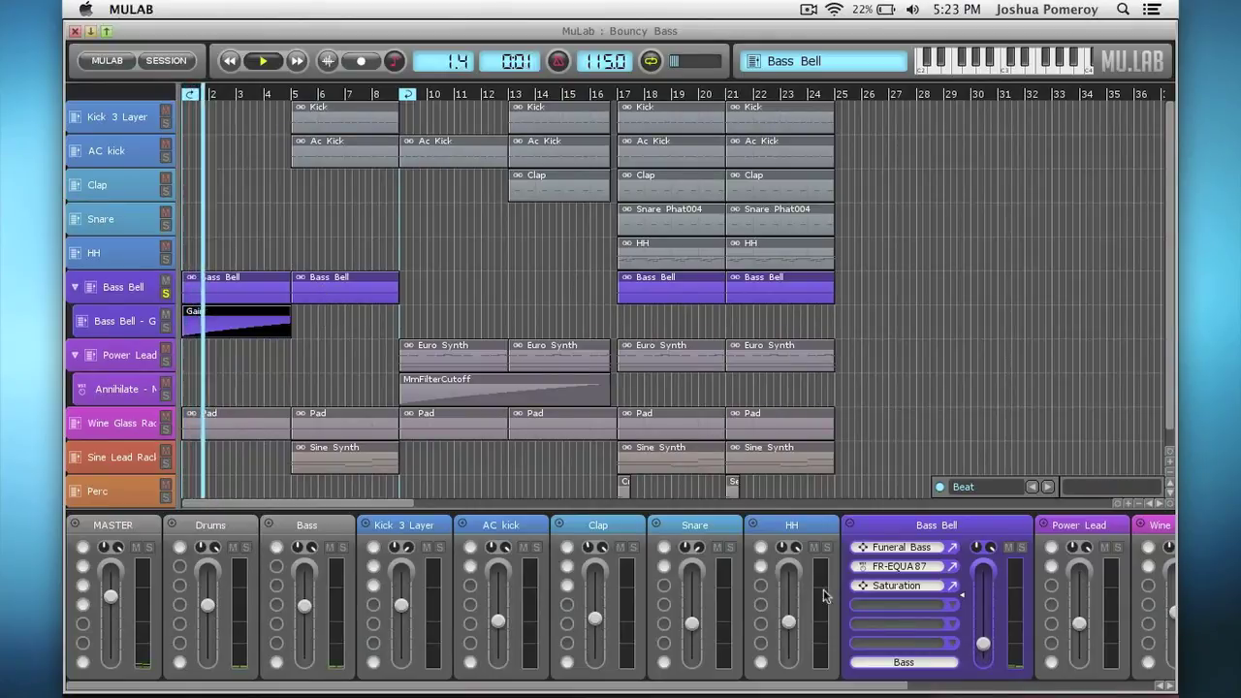
key(space)
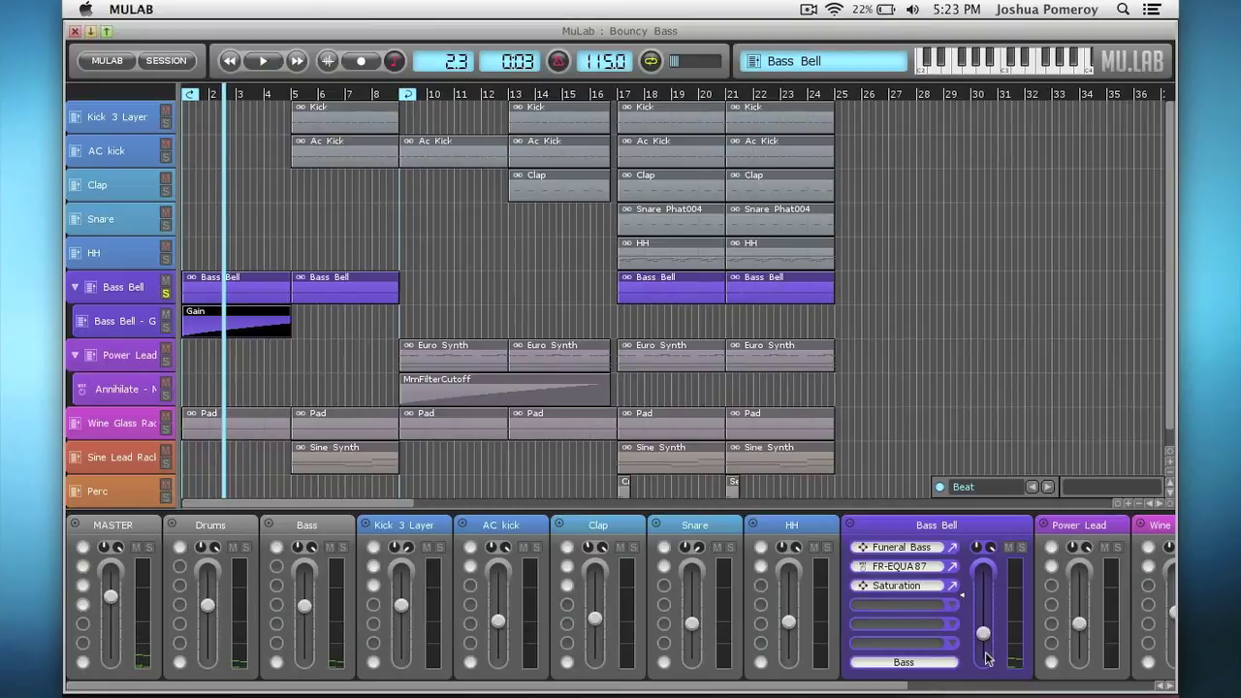
mouse_move(986, 635)
key(Home)
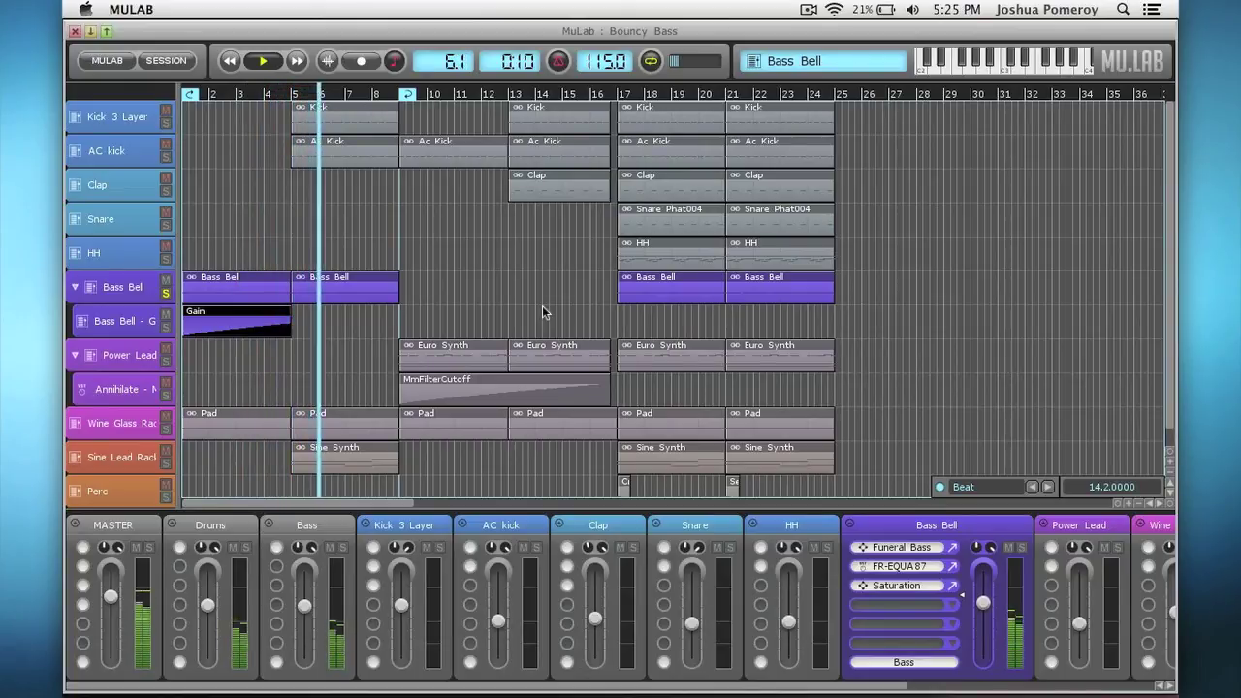
key(space)
key(Home)
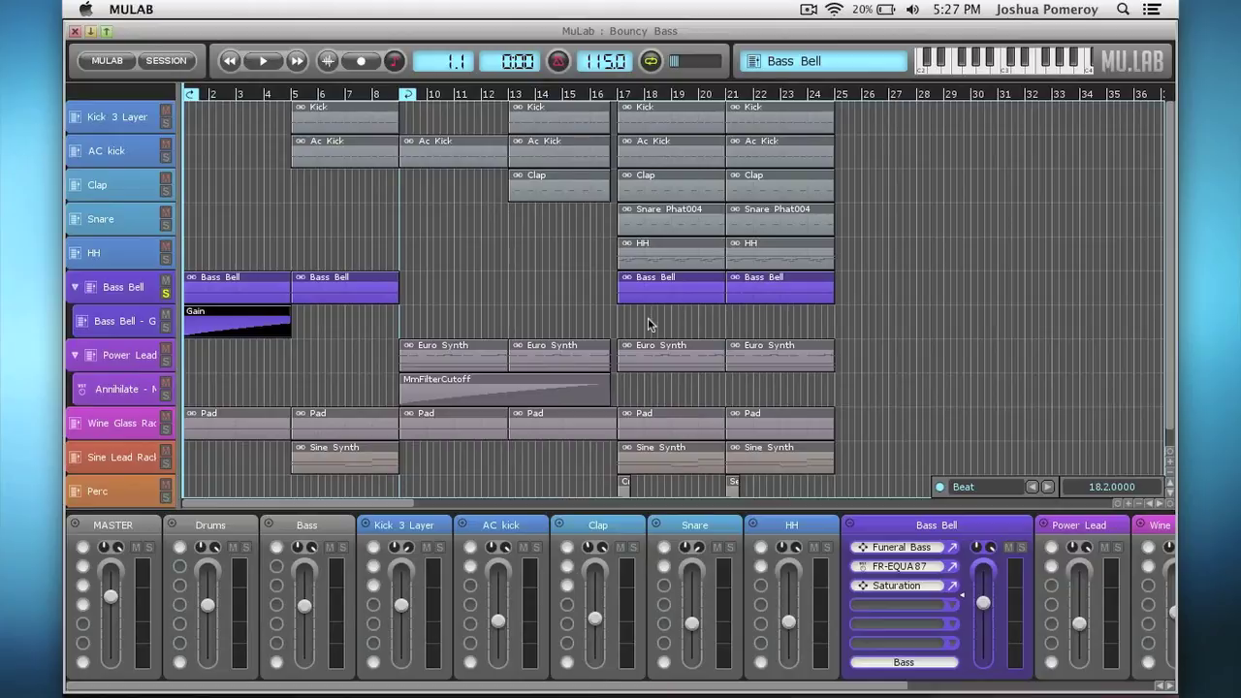
Move the playhead to bar 17 and compare the Gain part's end point at bar 5 with the Bass Bell fader's gain.
click(623, 94)
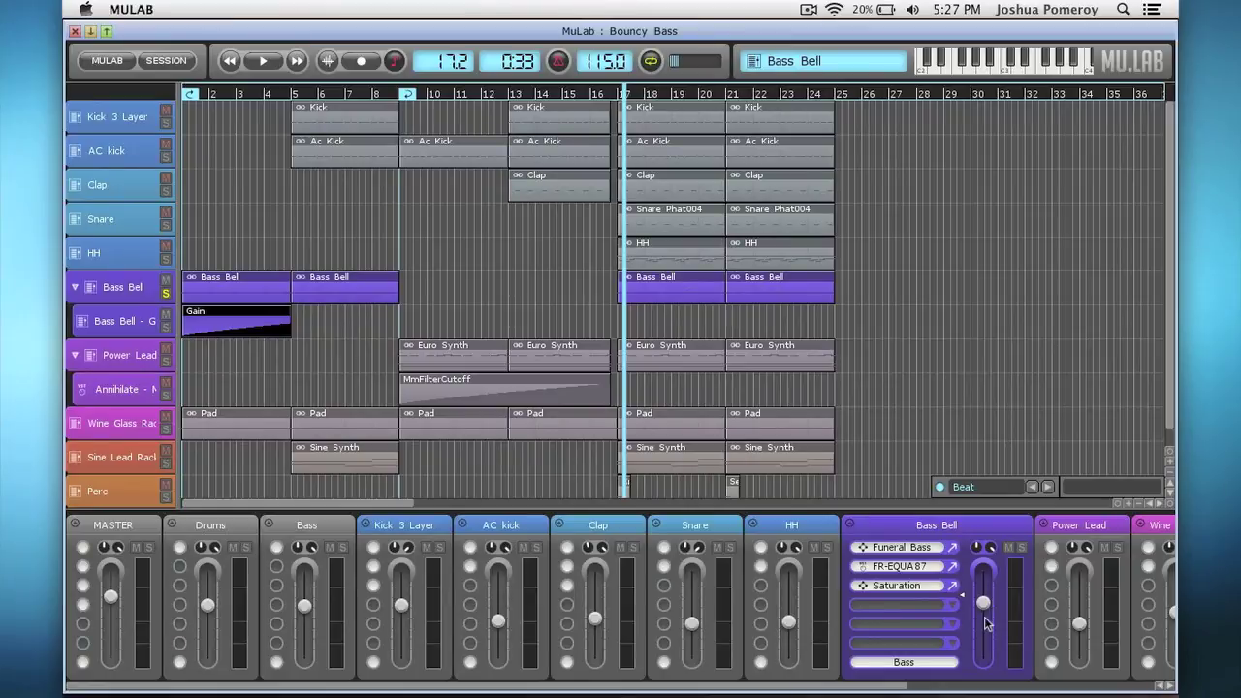
double_click(262, 325)
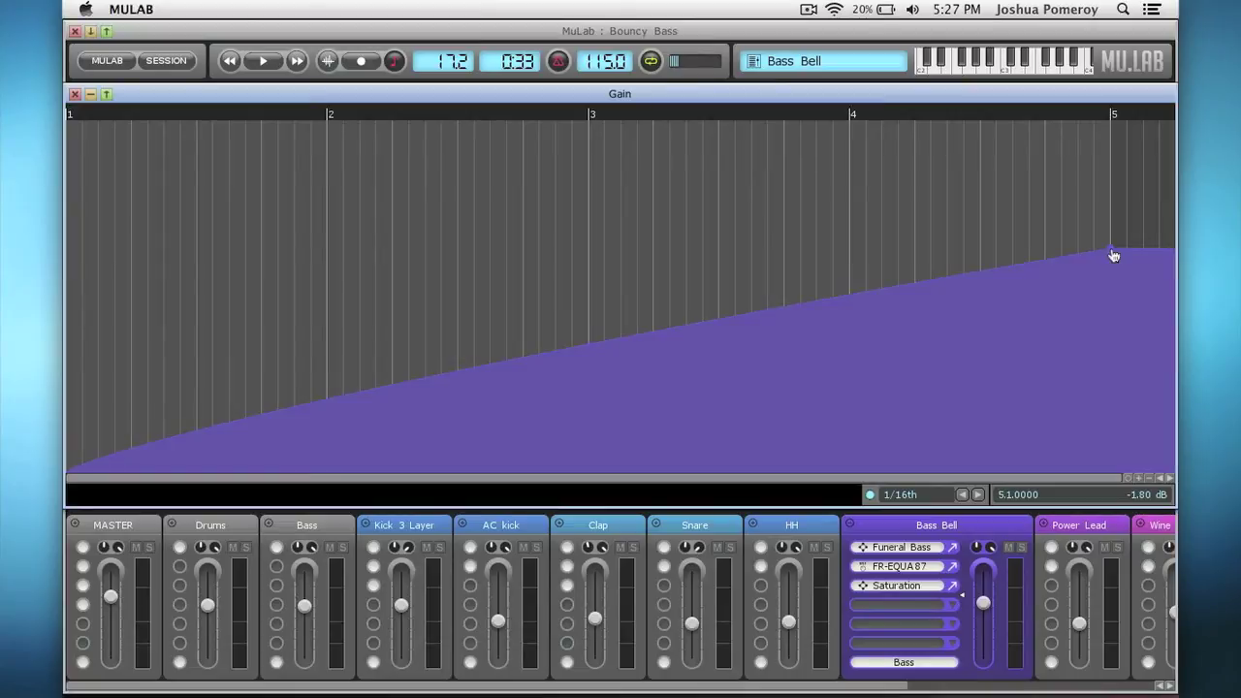
key(Escape)
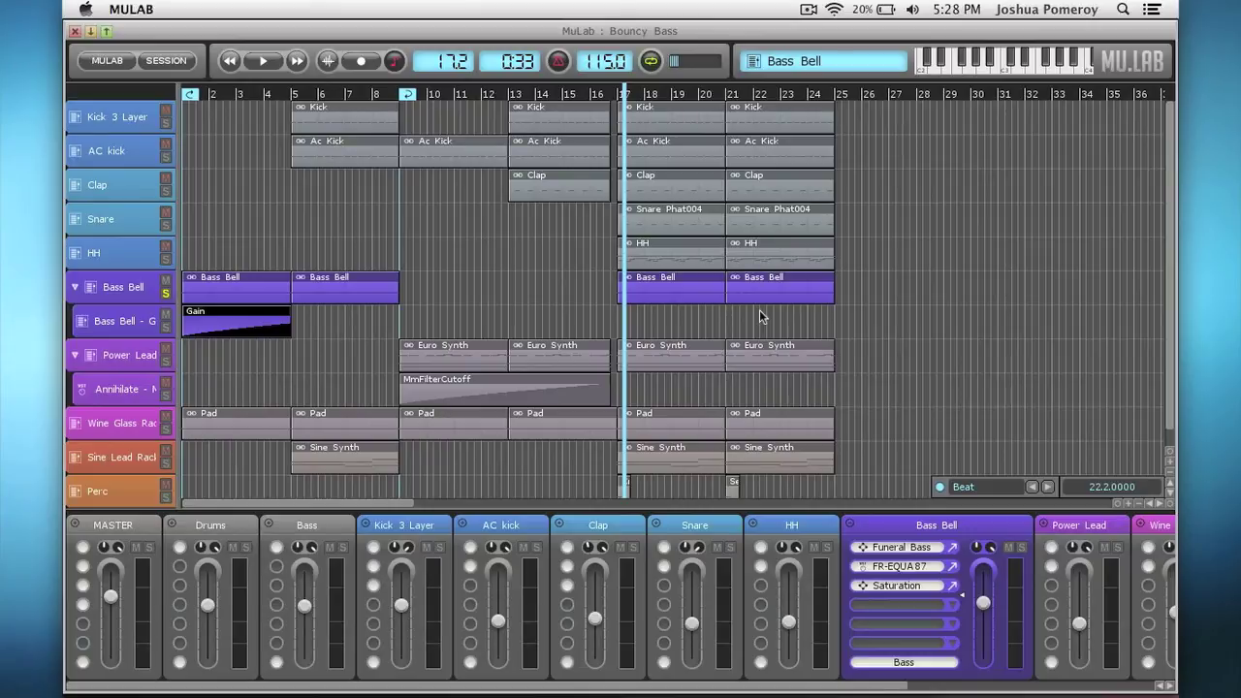
mouse_move(983, 608)
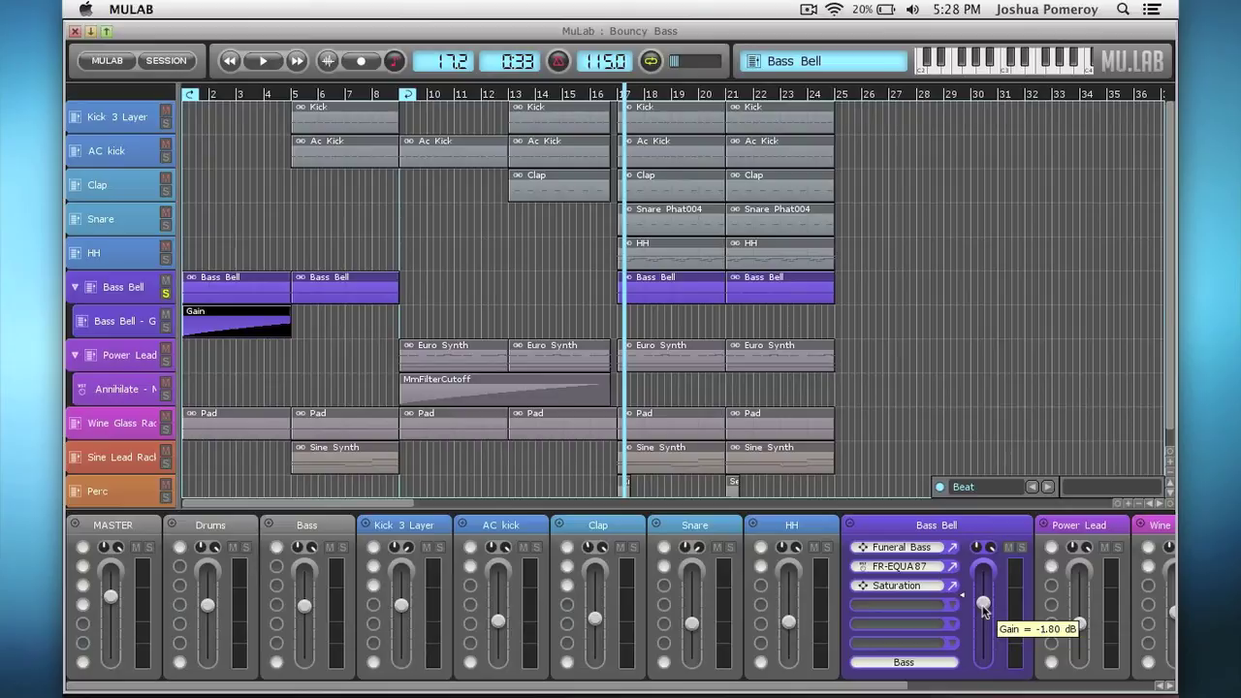
Delete the Bass Bell Gain automation along with its sub-track, and turn off the Bass Bell solo.
click(242, 325)
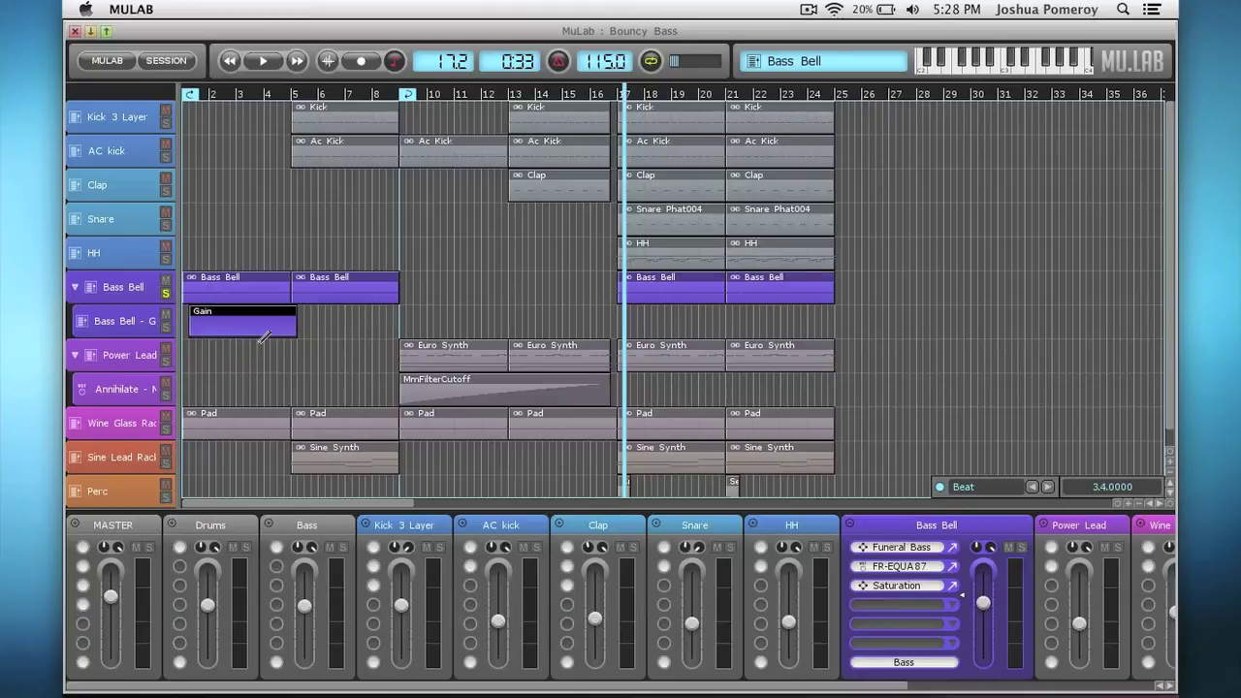
key(Delete)
key(space)
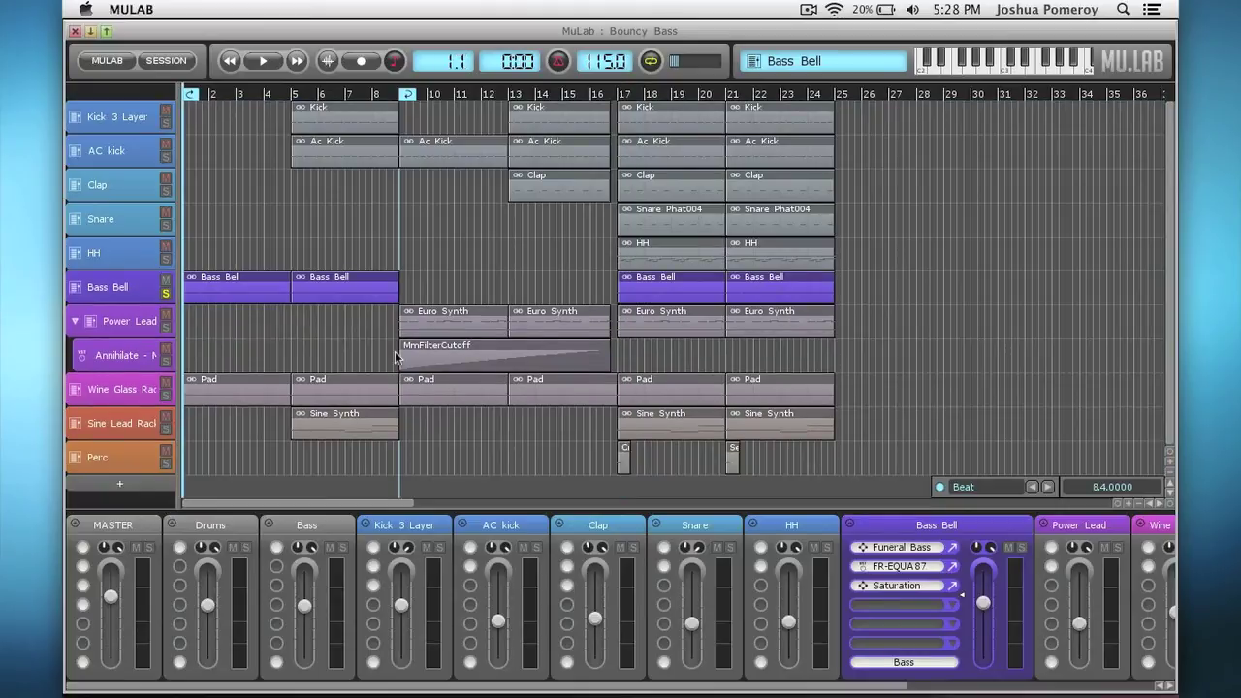
click(165, 293)
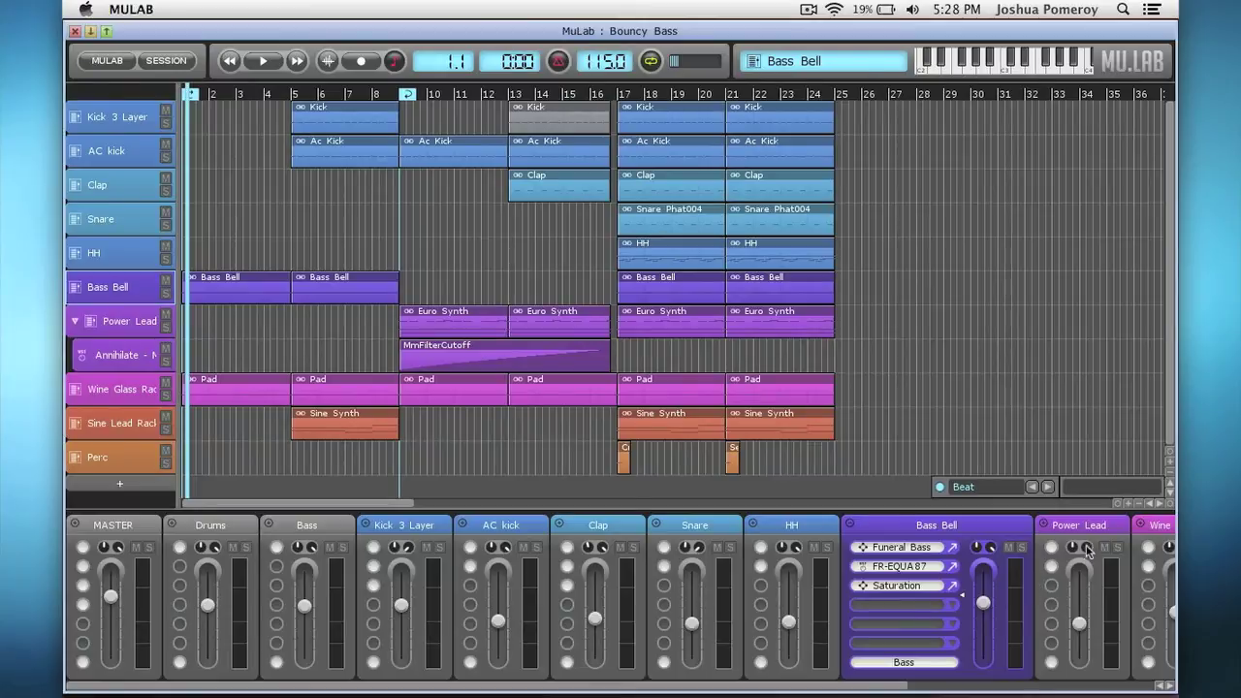
Expand the Power Lead rack in the mixer and open its Annihilate effect.
click(1039, 584)
click(1047, 568)
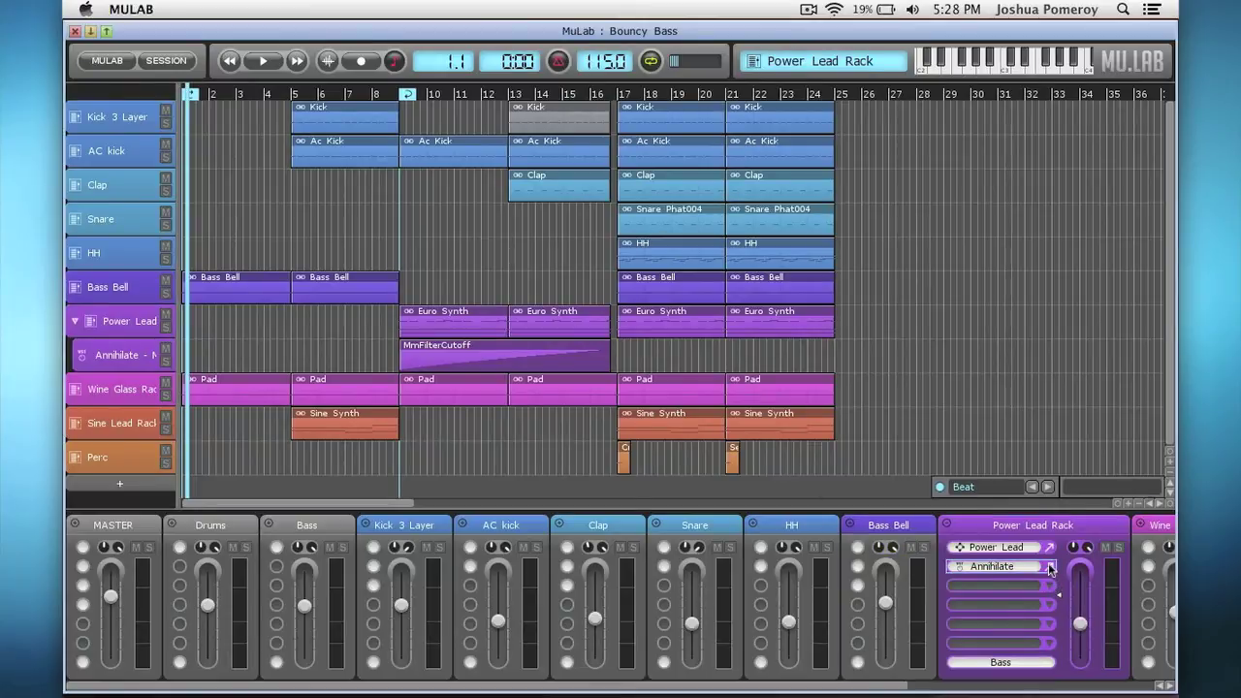
right_click(1022, 451)
click(1026, 452)
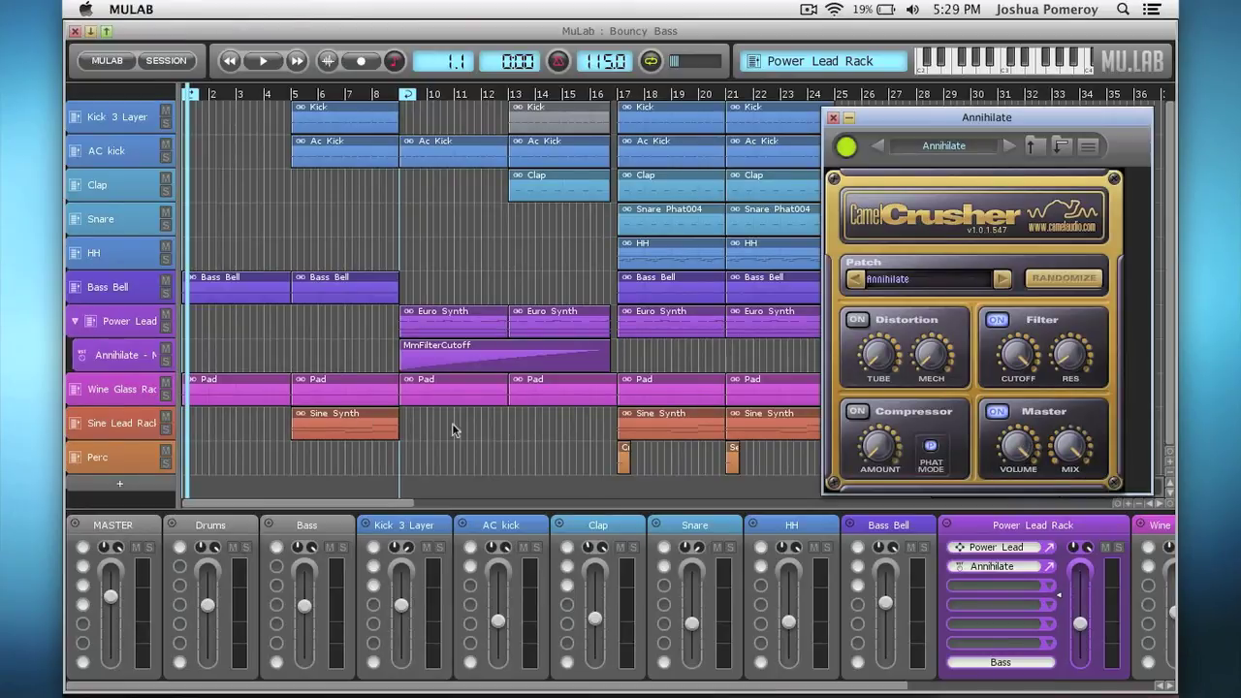
Add an automation sub-track to Power Lead for the Annihilate effect's MasterVolume parameter.
click(127, 395)
right_click(93, 329)
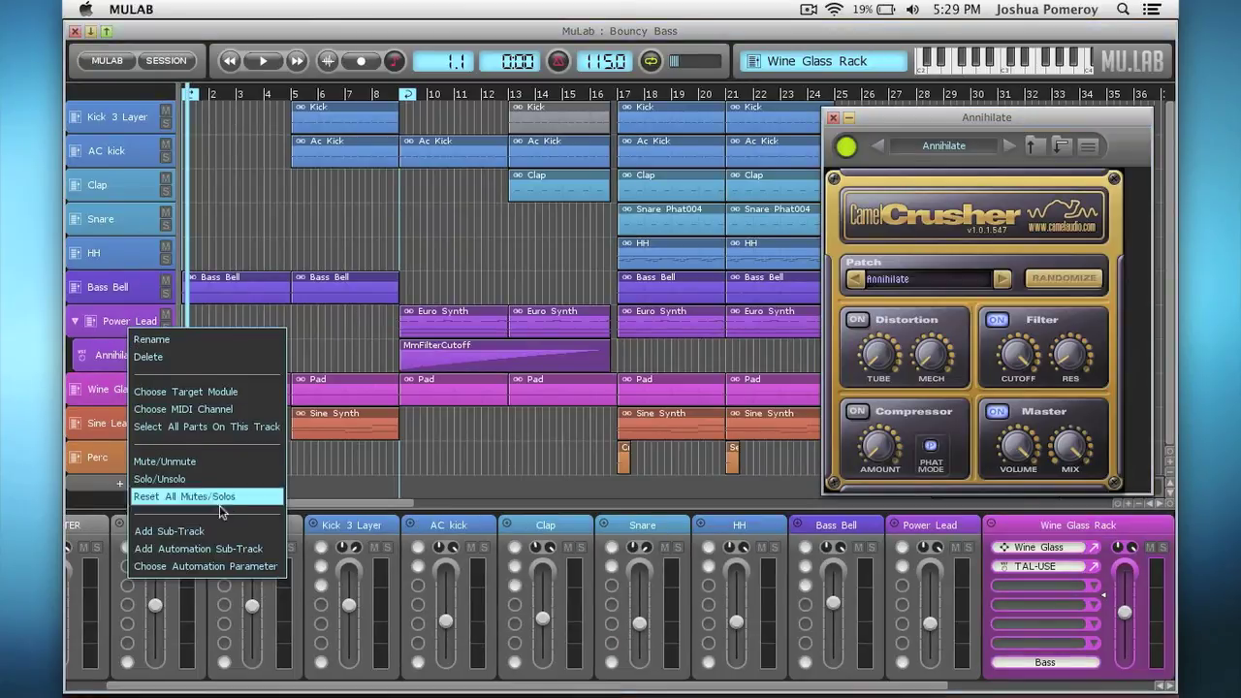
click(232, 561)
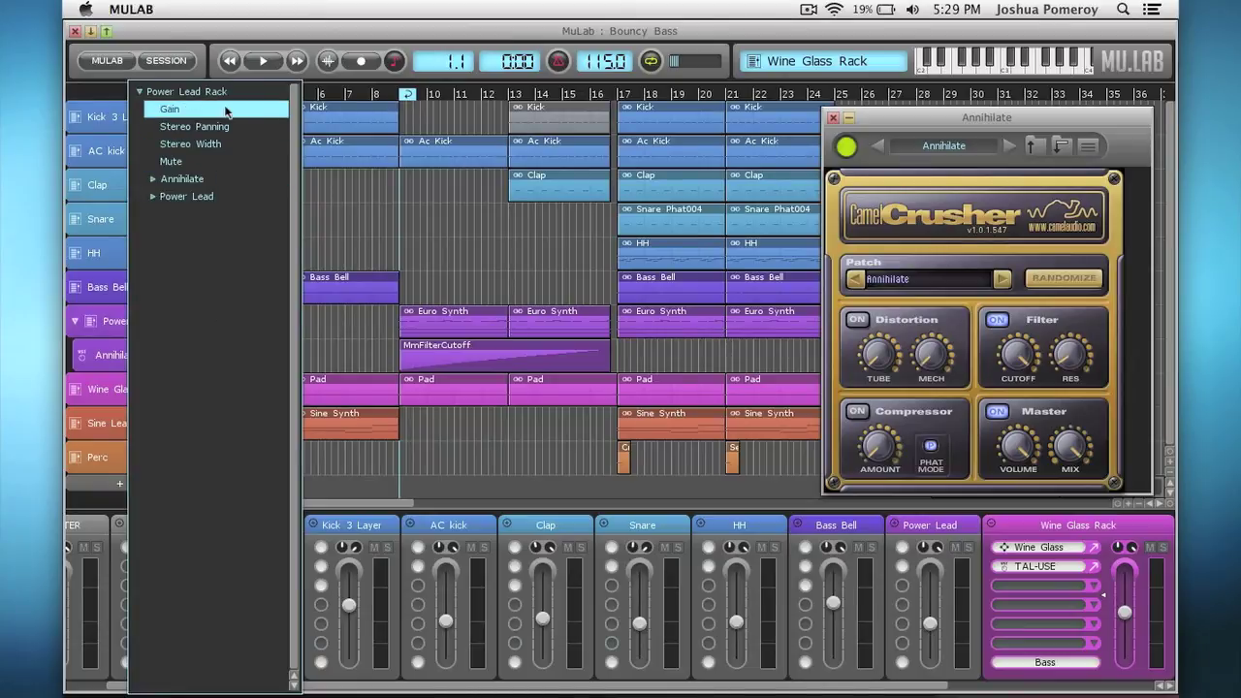
click(221, 178)
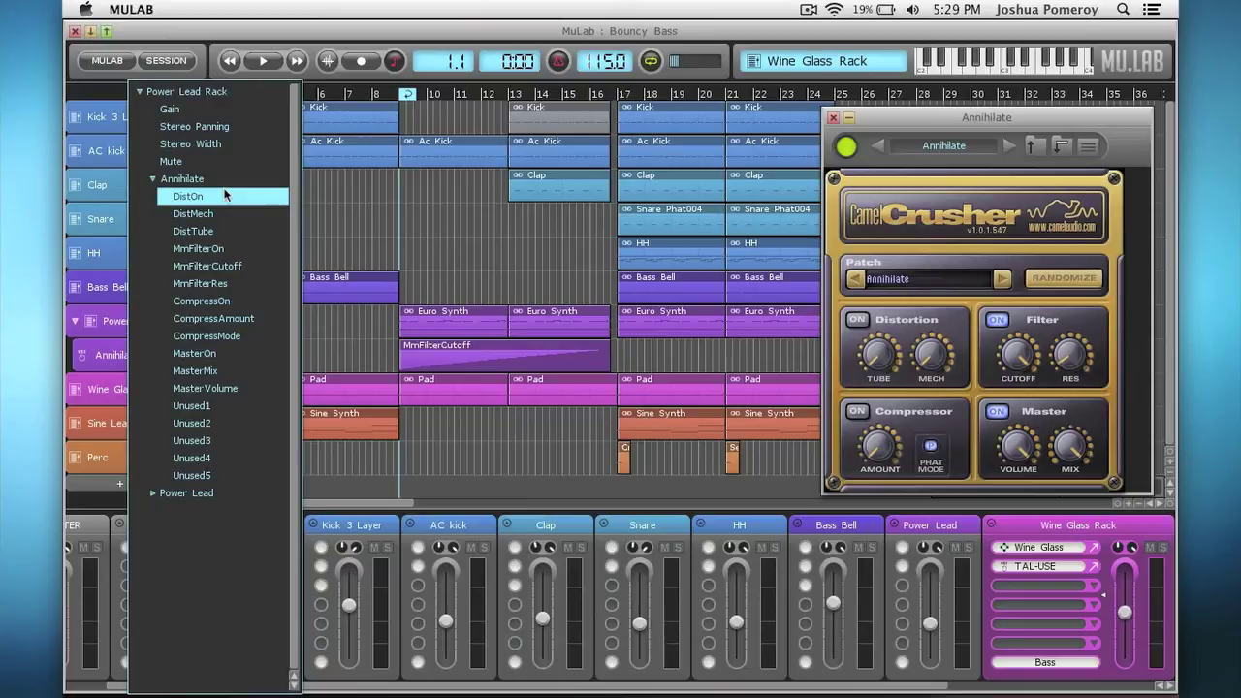
click(228, 390)
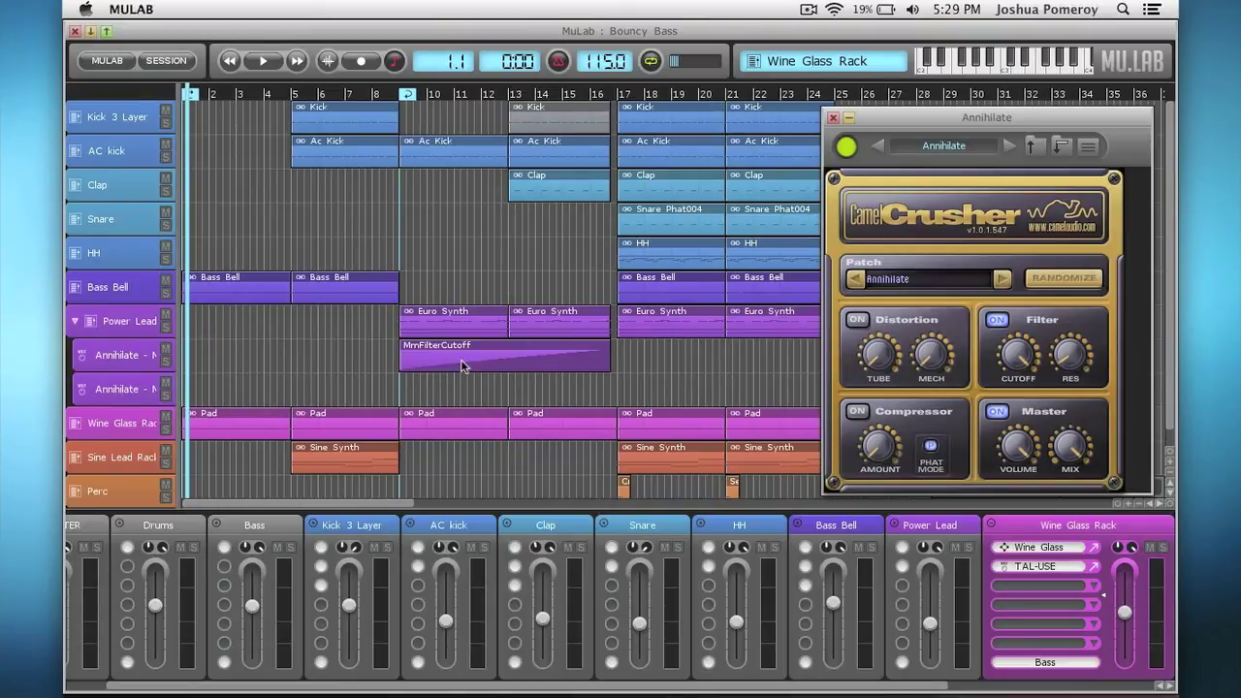
Rename the Annihilate filter cutoff sub-track under Power Lead as "Filter".
right_click(116, 359)
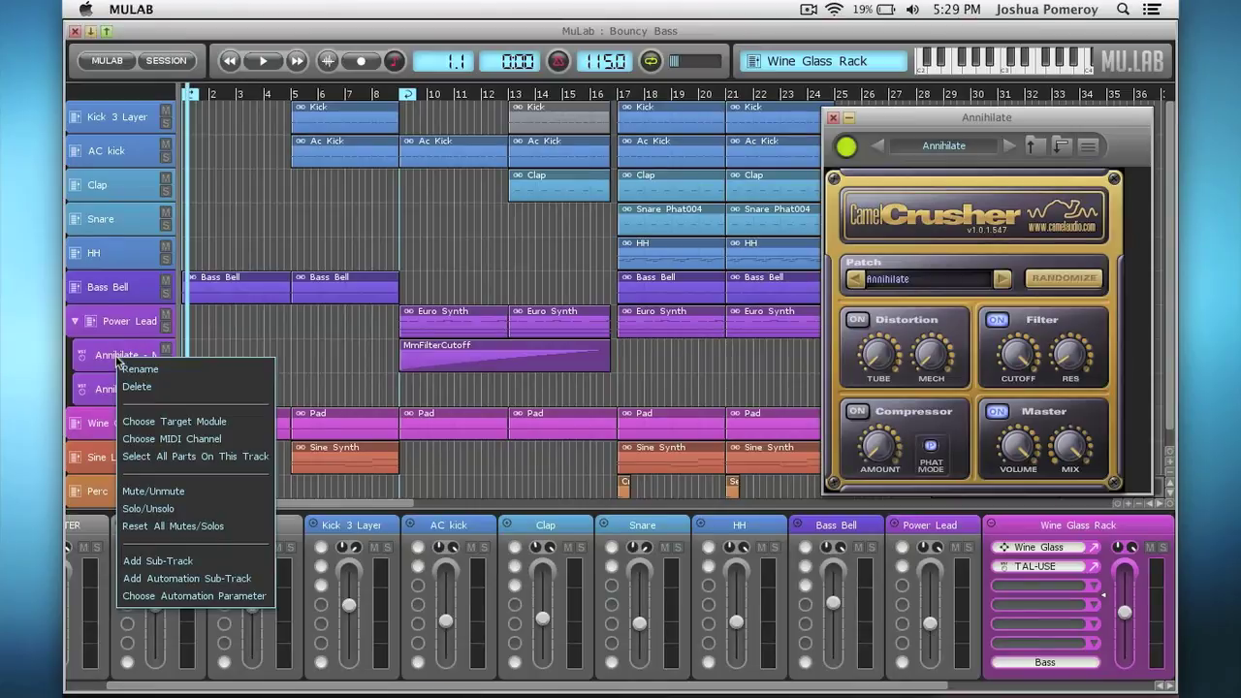
click(172, 366)
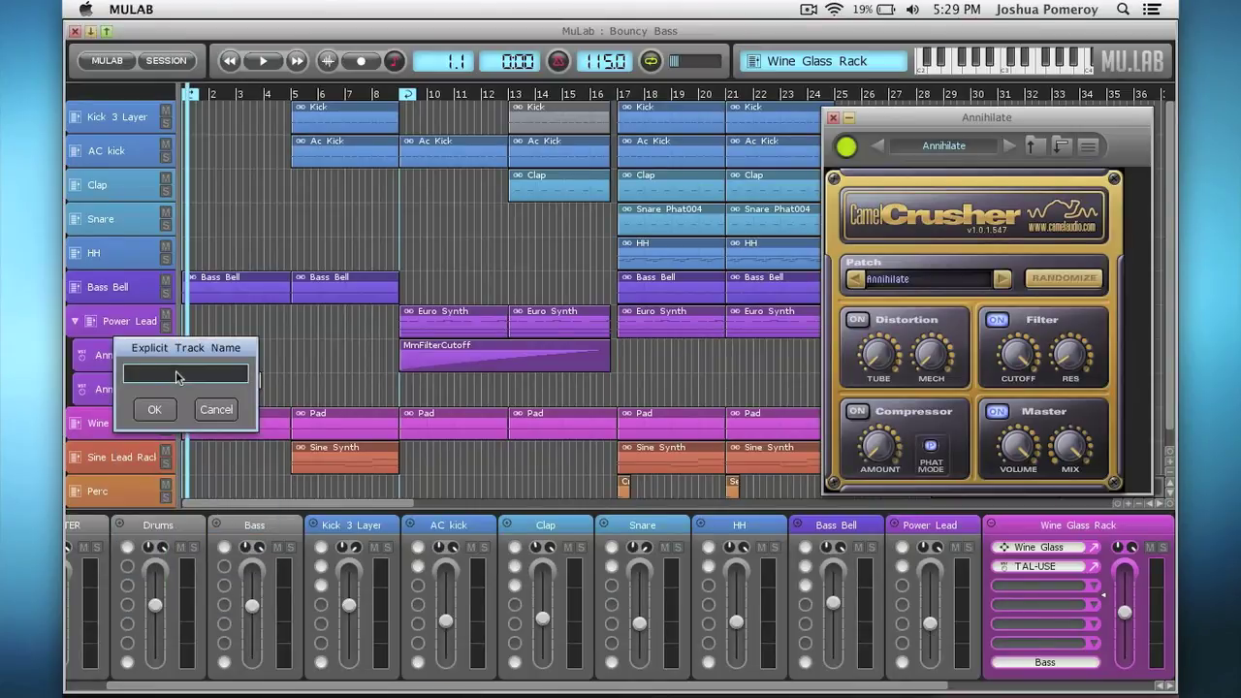
text(Filter)
key(Return)
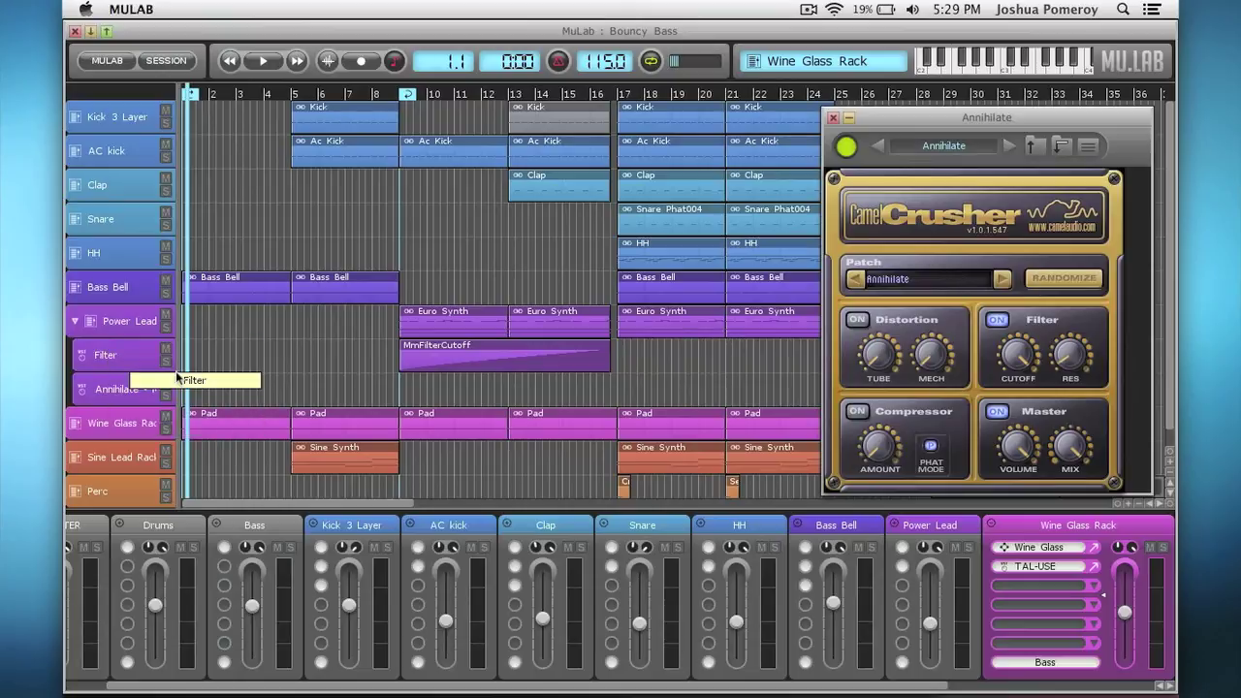
Rename the Annihilate MasterVolume sub-track under Power Lead as "Volume".
right_click(126, 400)
click(150, 402)
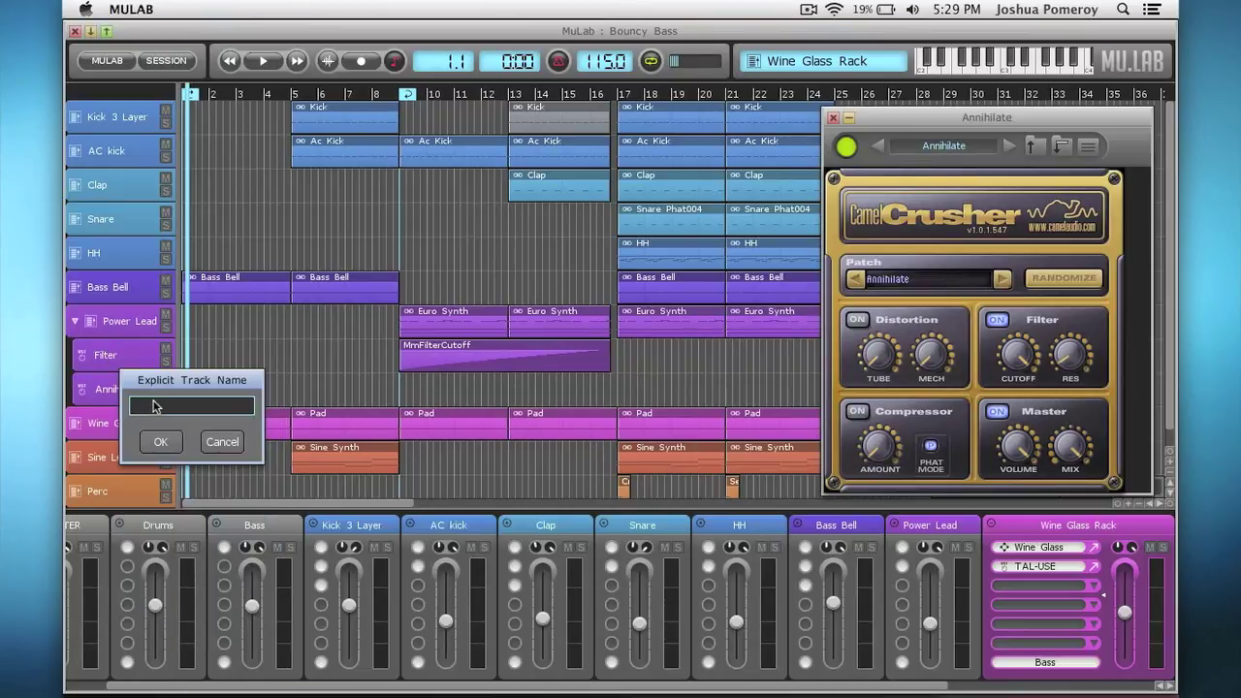
text(Vol)
text(e)
key(Return)
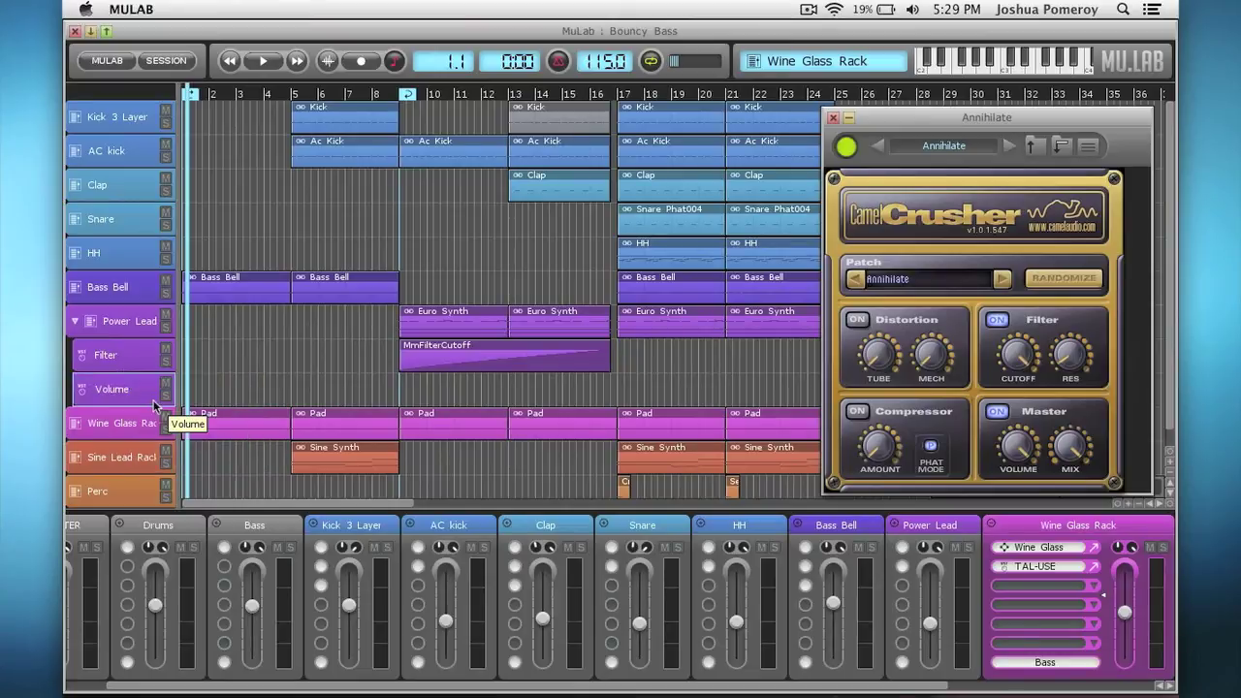
Copy the filter cutoff automation part from the Filter sub-track straight down into the Volume sub-track, starting at bar 9.
click(463, 365)
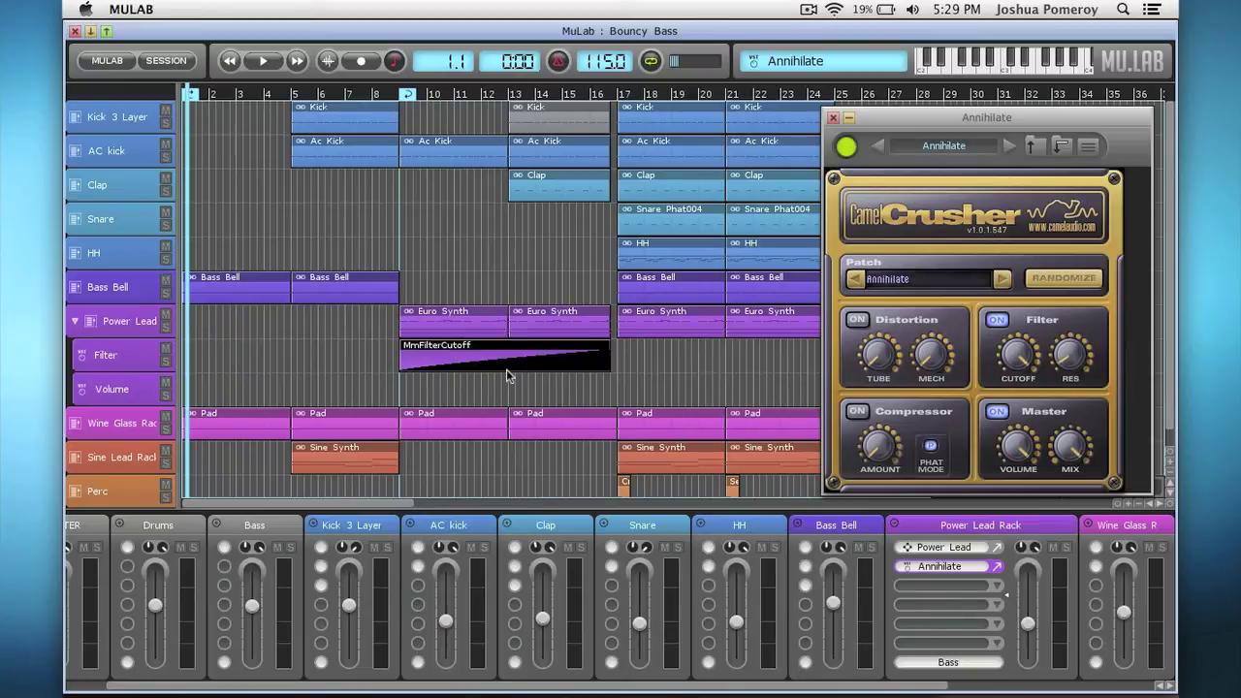
drag(506, 369, 530, 396)
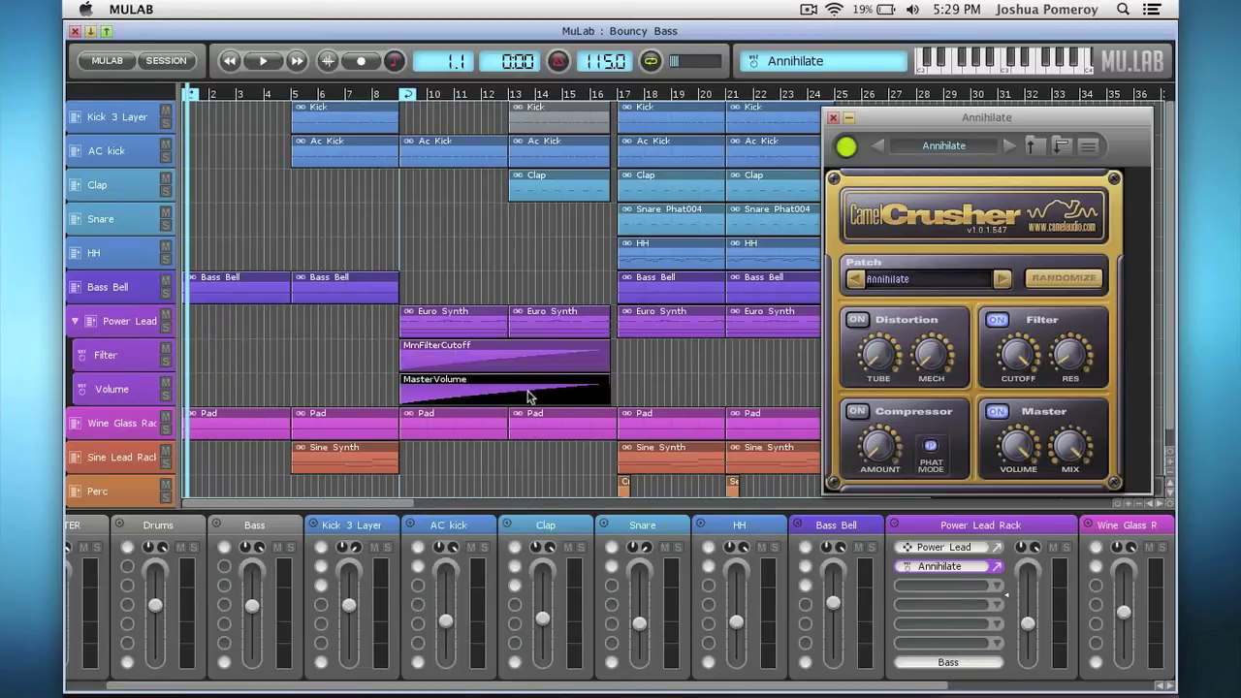
Solo the Power Lead track and play it from bar 9 to bar 17 to hear the filter and volume automation.
click(166, 328)
click(400, 95)
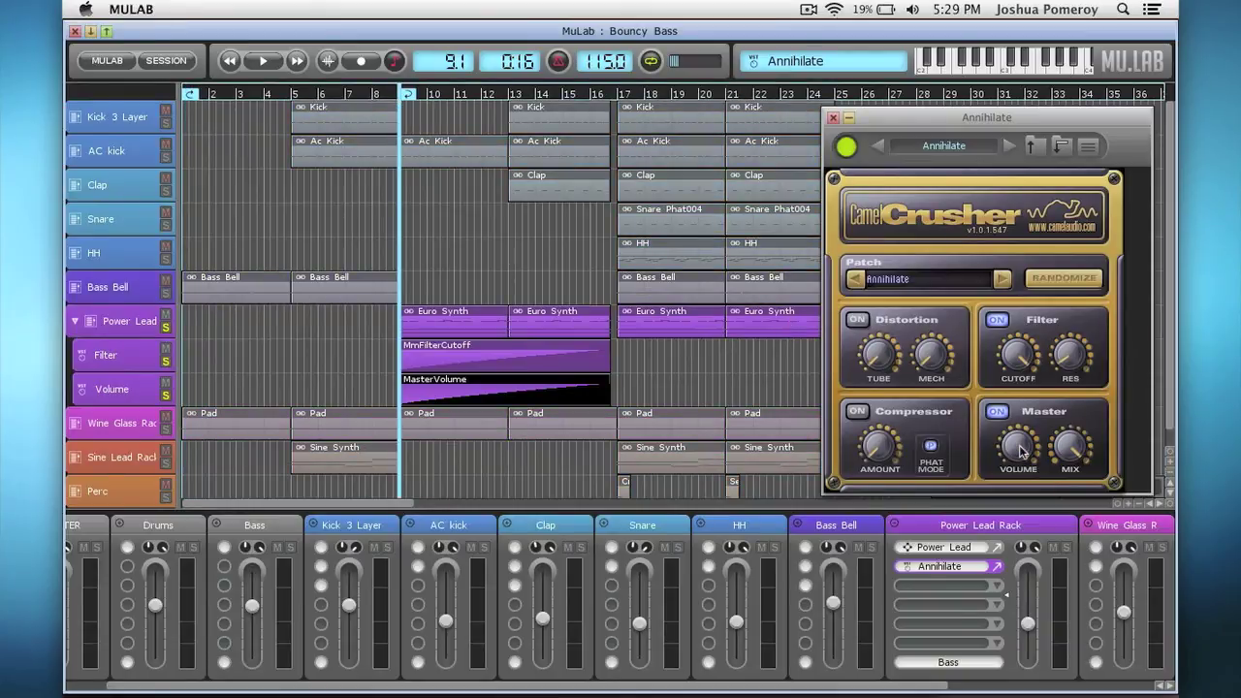
key(space)
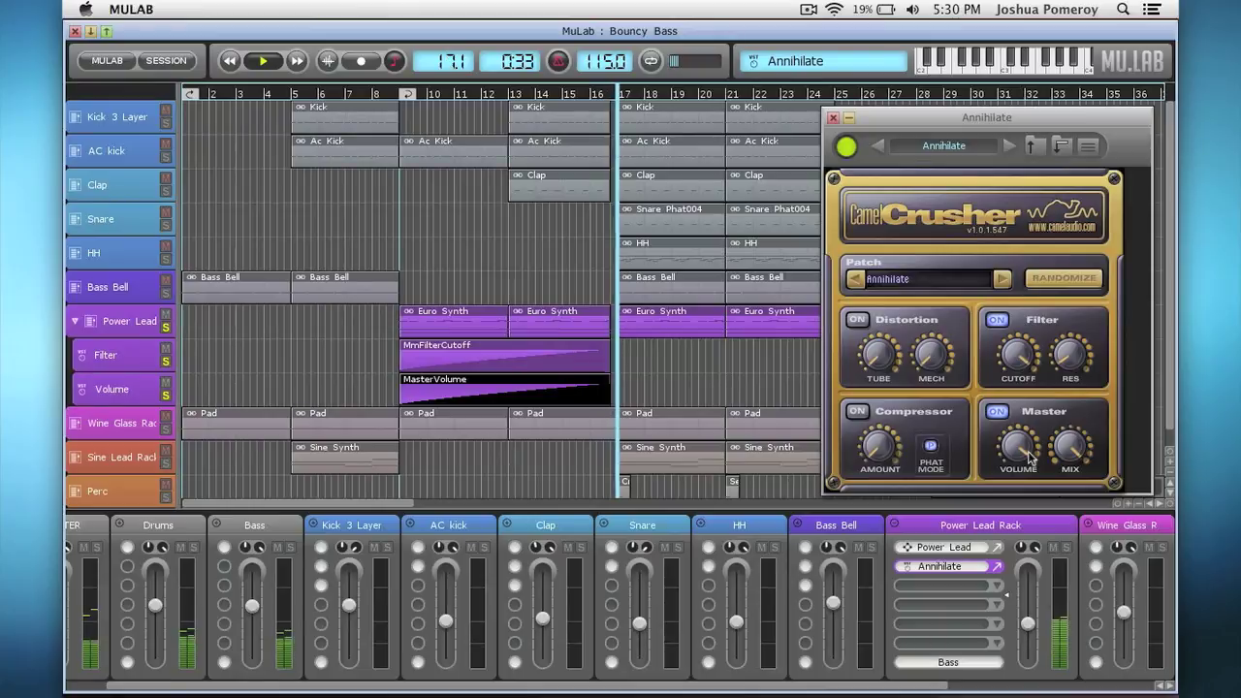
key(space)
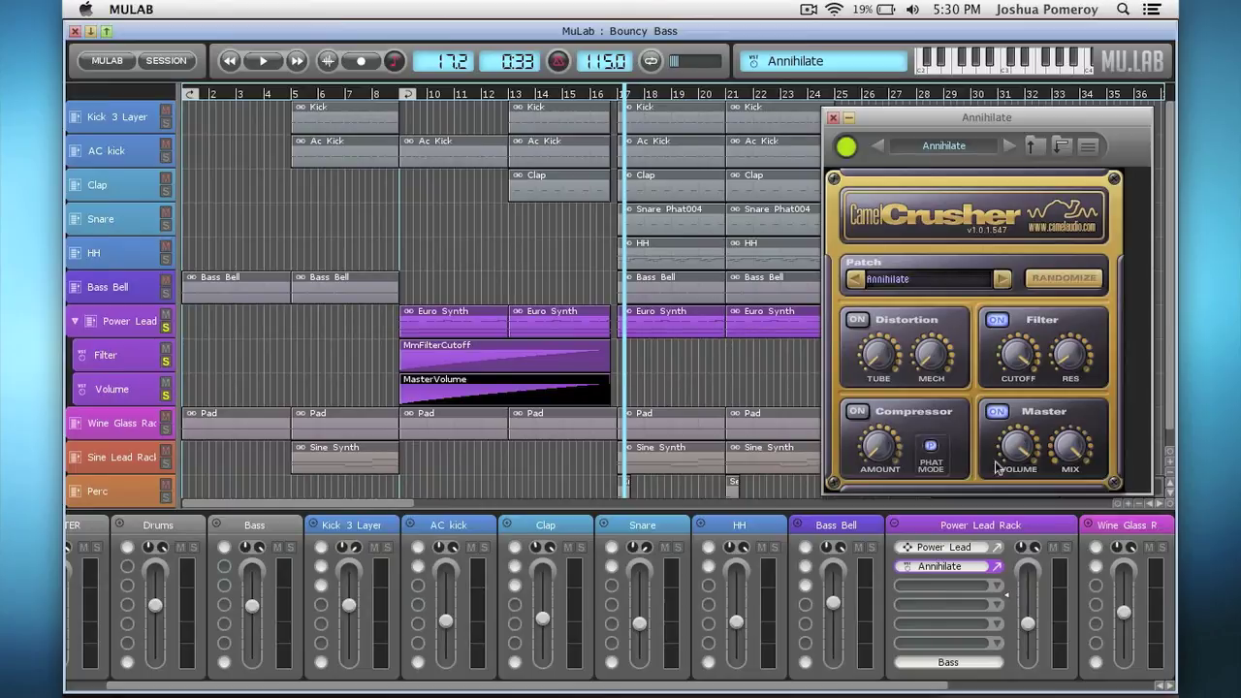
Open the MasterVolume automation part to examine its curve, and close its editor again.
double_click(514, 393)
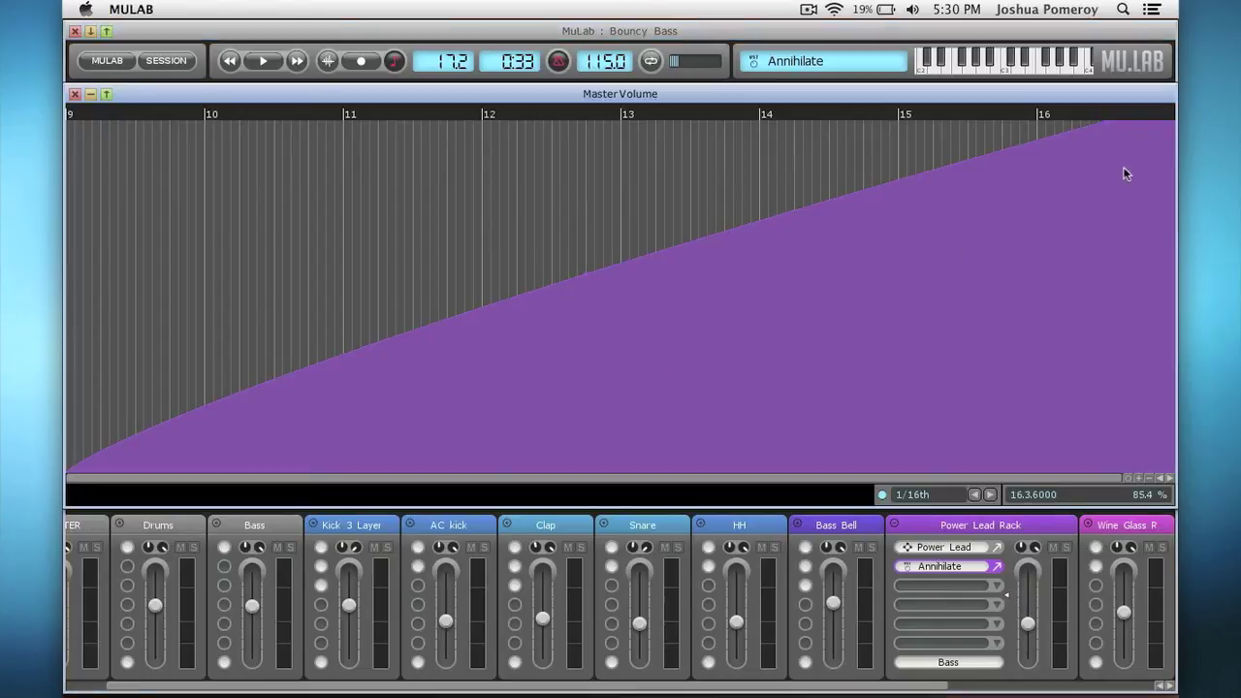
key(Escape)
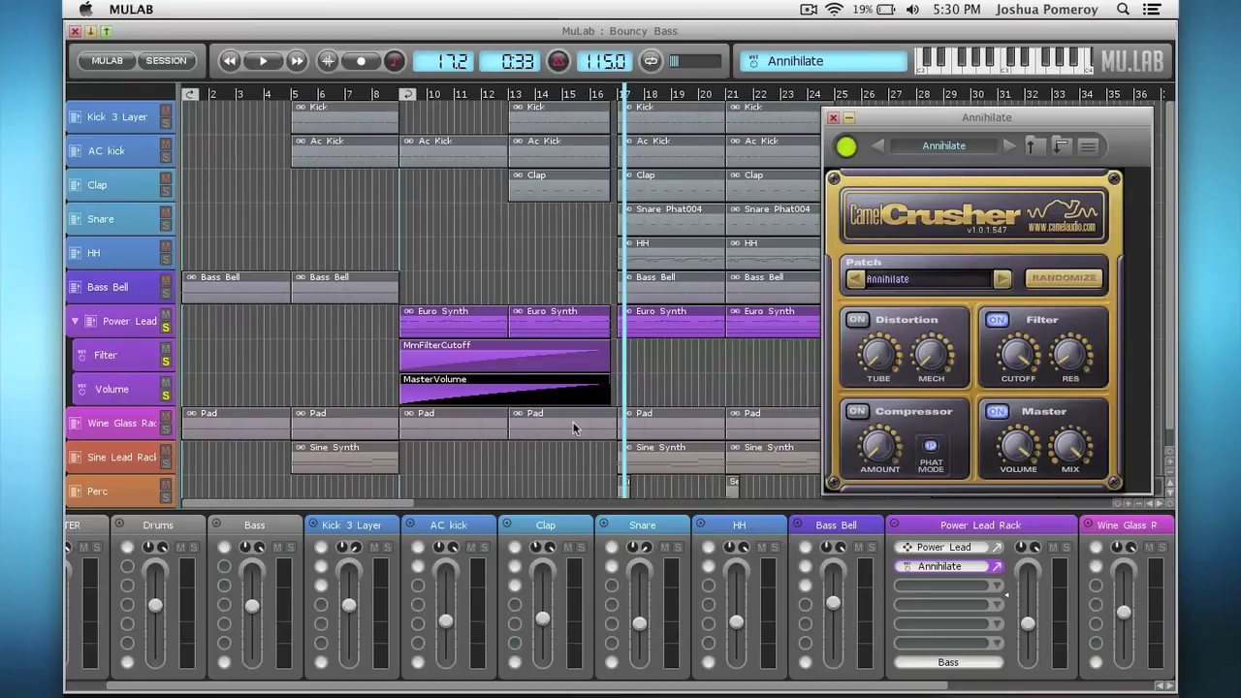